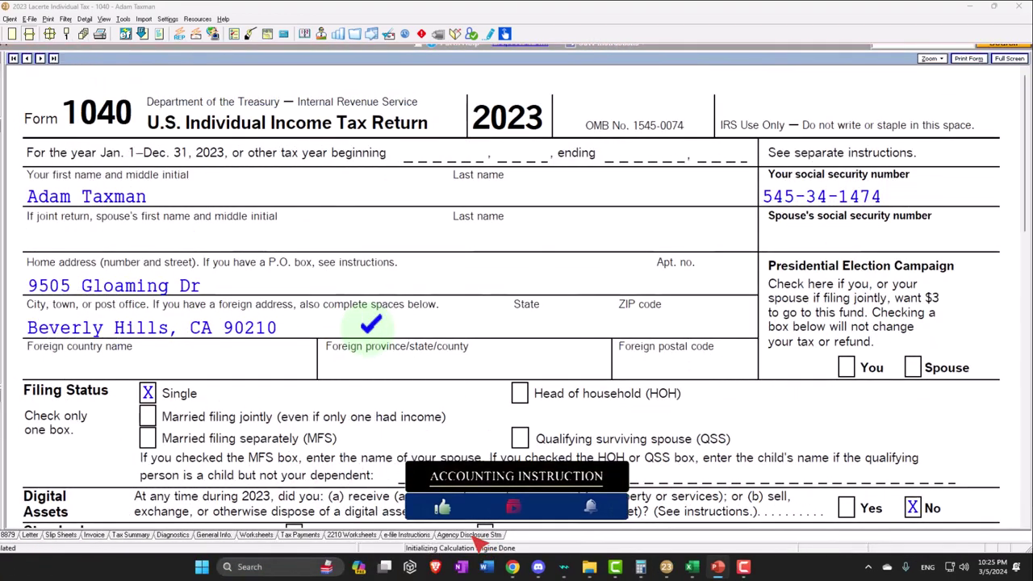
Review page 1 of Form 1040 from the filing status down through the income and taxable income lines
scroll(370, 338, "down", 2)
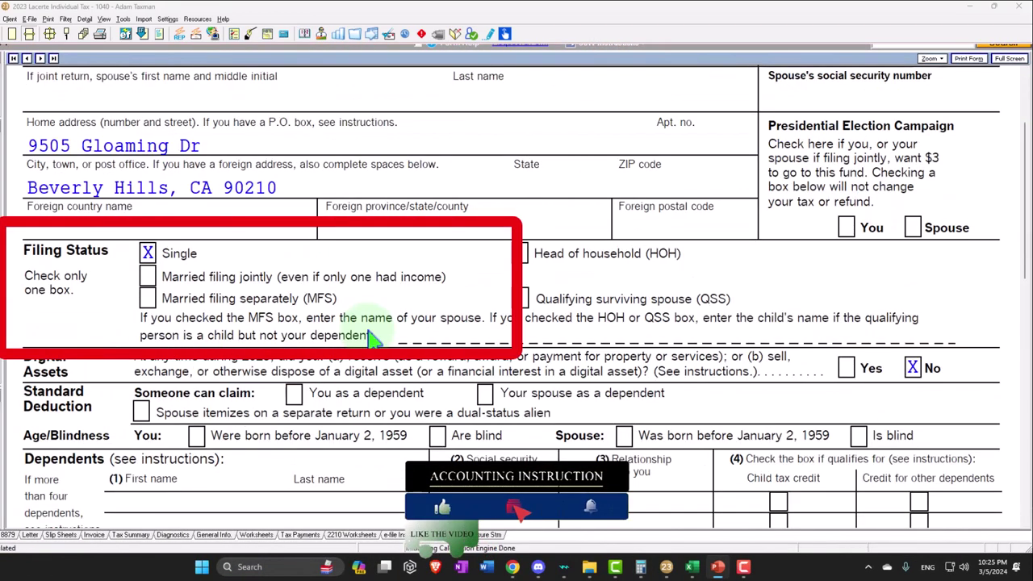
scroll(371, 337, "down", 5)
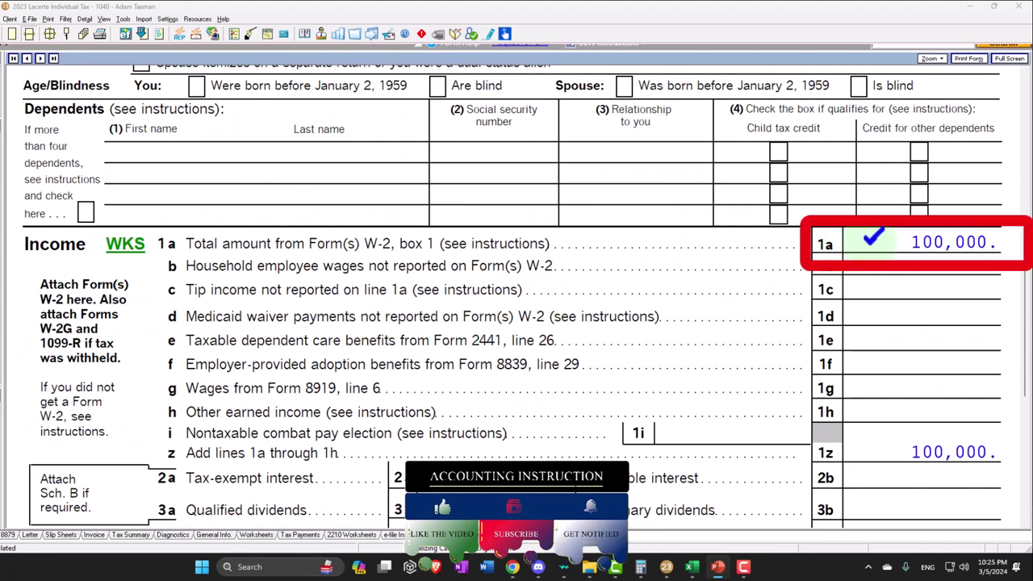
scroll(872, 257, "down", 5)
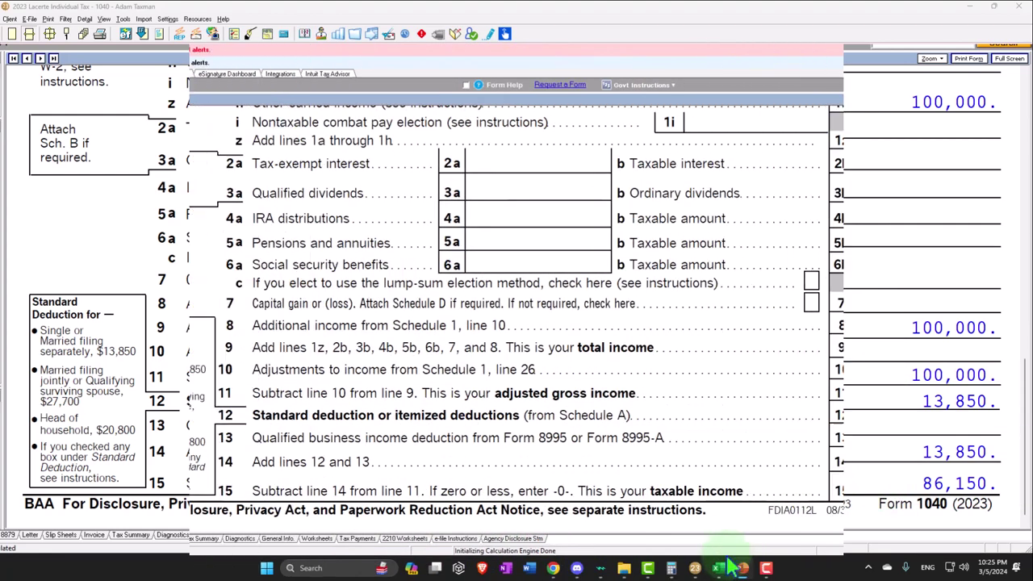
Switch to the Excel worksheet and check the income, standard deduction, taxable income and tax cells on the P Tax Formula sheet
left_click(719, 568)
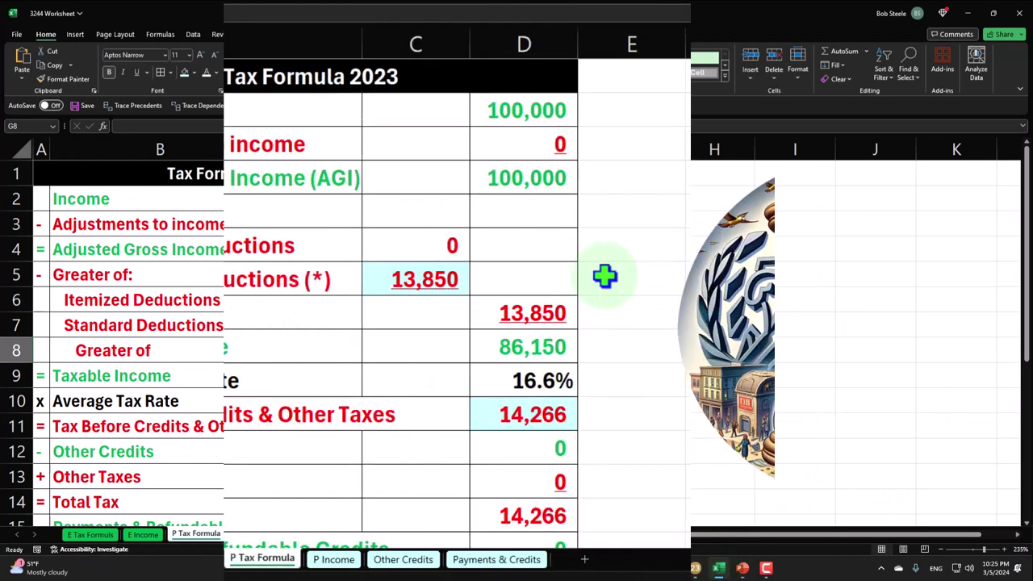
left_click(511, 110)
left_click(410, 274)
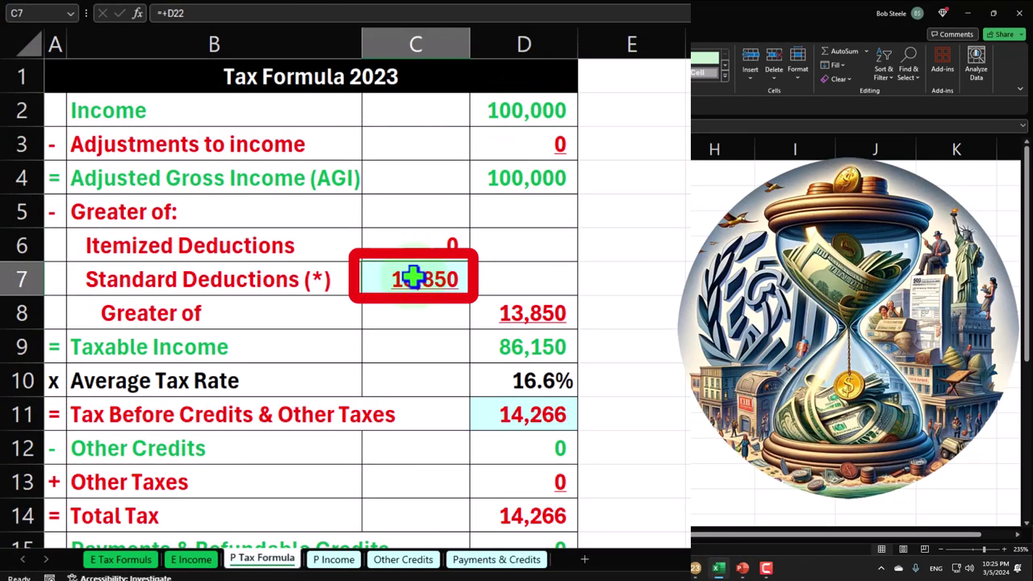
left_click(475, 343)
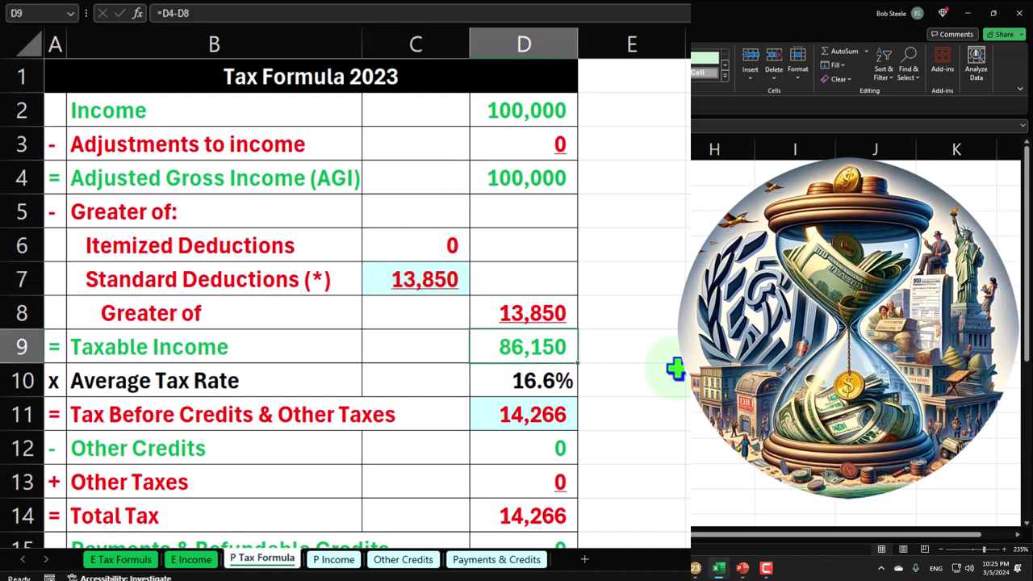
left_click(546, 418)
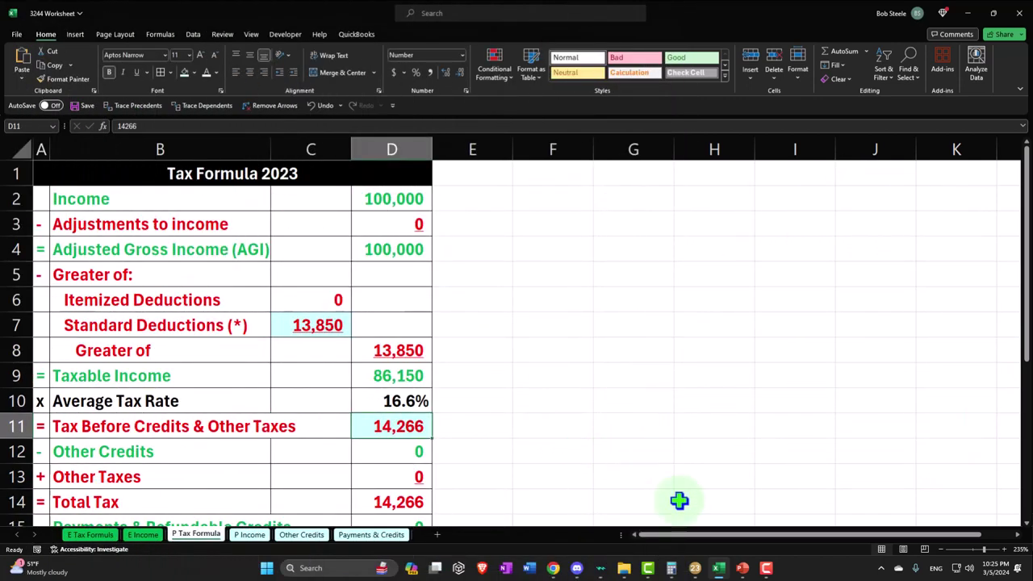
Switch back to Lacerte and examine the tax lines on Form 1040 page 2 and the income section on page 1
left_click(694, 569)
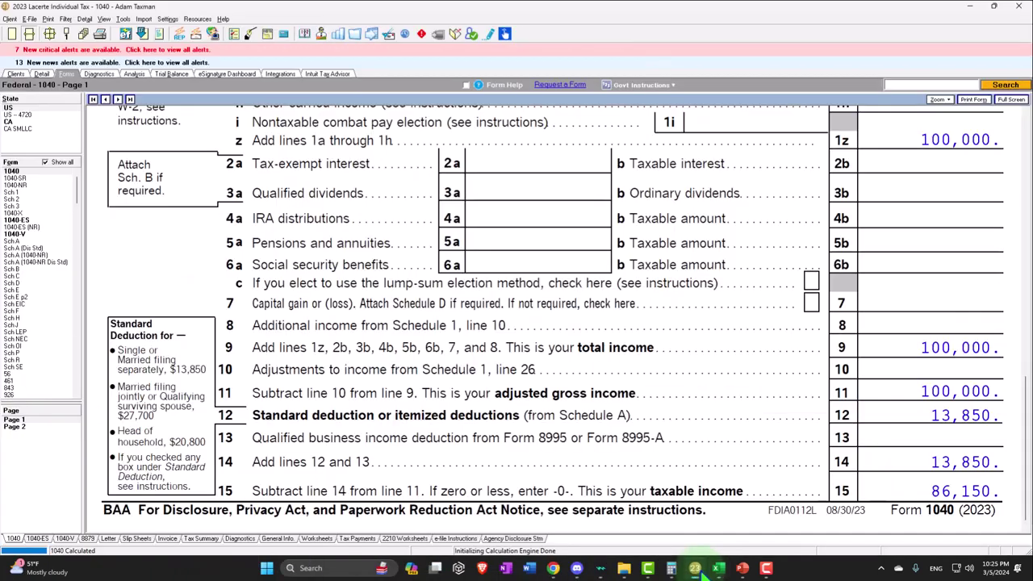
left_click(46, 428)
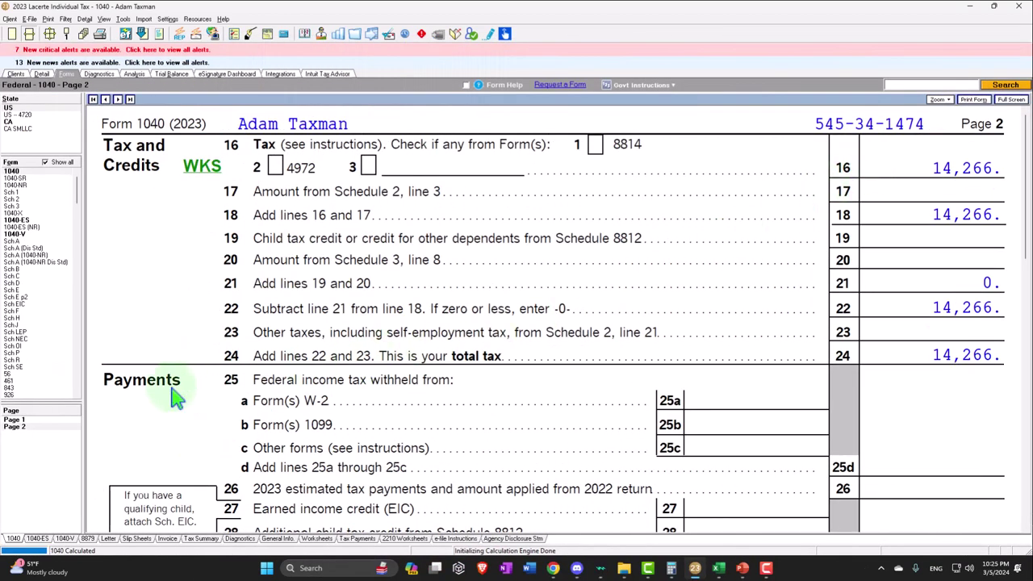
left_click(31, 421)
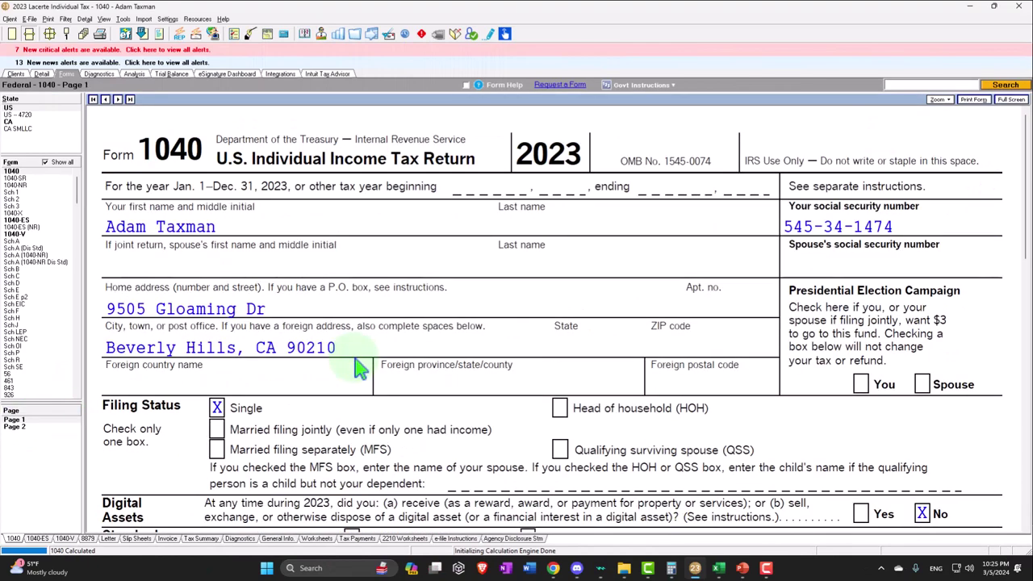
scroll(361, 367, "down", 5)
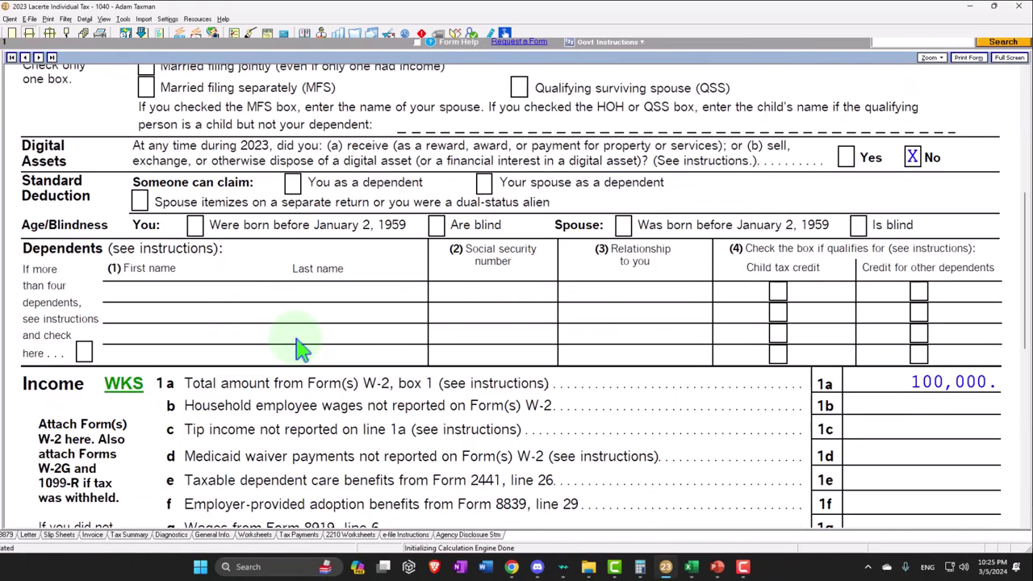
scroll(299, 347, "down", 3)
scroll(301, 349, "down", 2)
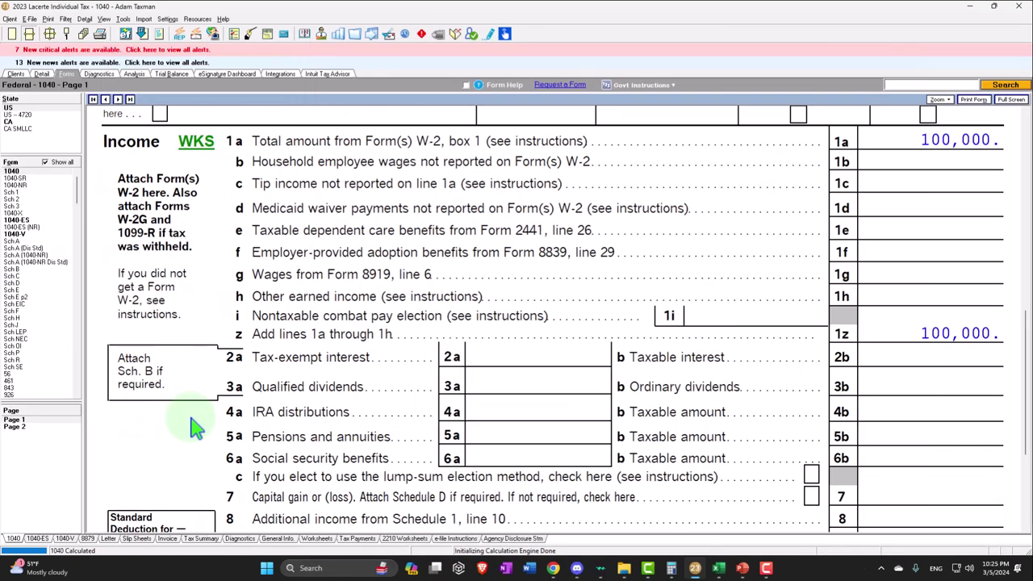
Switch to the Pensions & Annuities Example presentation in PowerPoint to consult the Form 1099-R slide
left_click(742, 568)
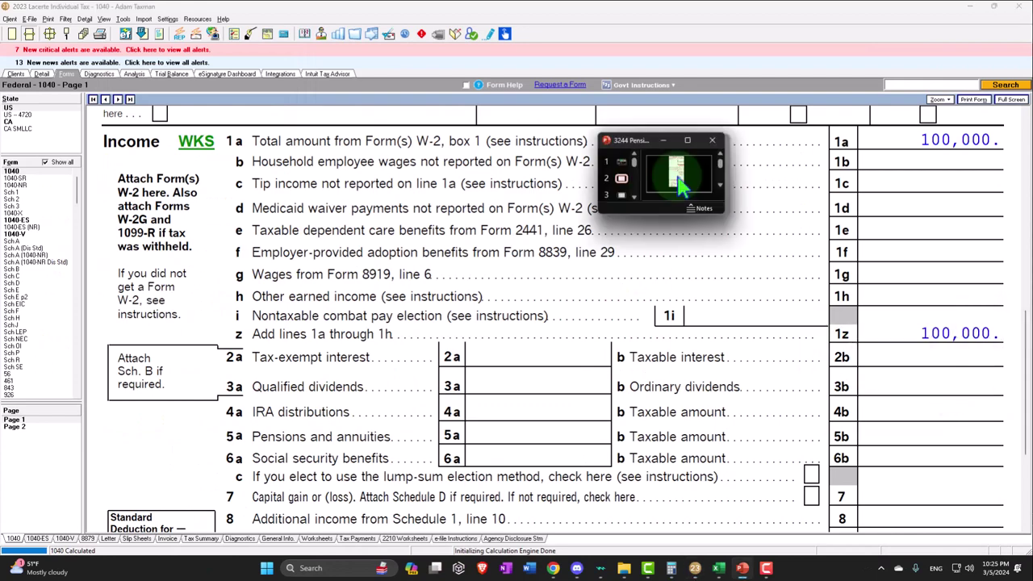
left_click(630, 77)
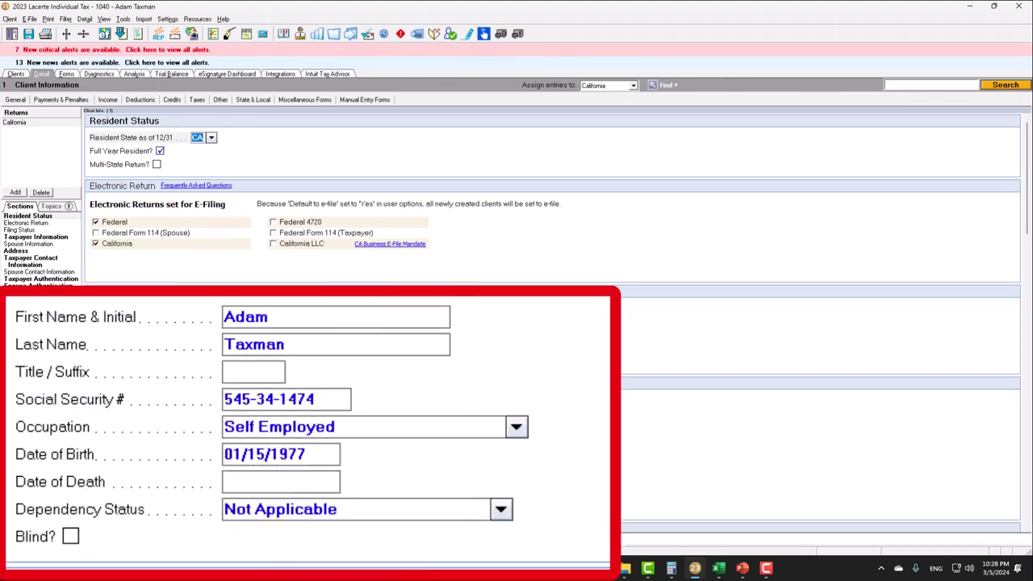
Work out the taxpayer's birth year in Calculator by subtracting 67 from 2023
left_click(671, 568)
left_click(772, 279)
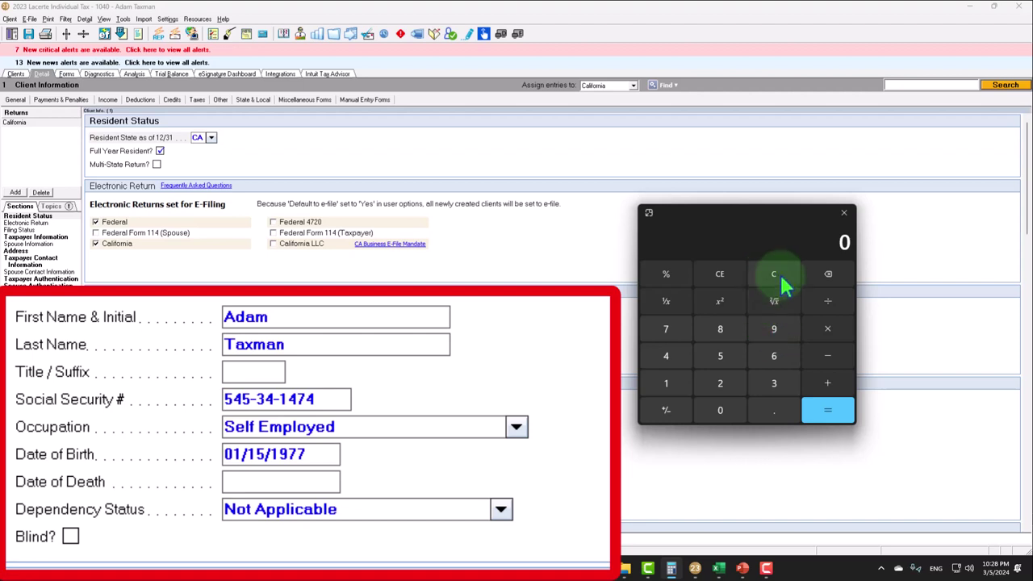
type("2023-67")
key("Return")
Update the year in the taxpayer's date of birth to the calculated one, close Calculator and display the 1040 form
left_click(315, 456)
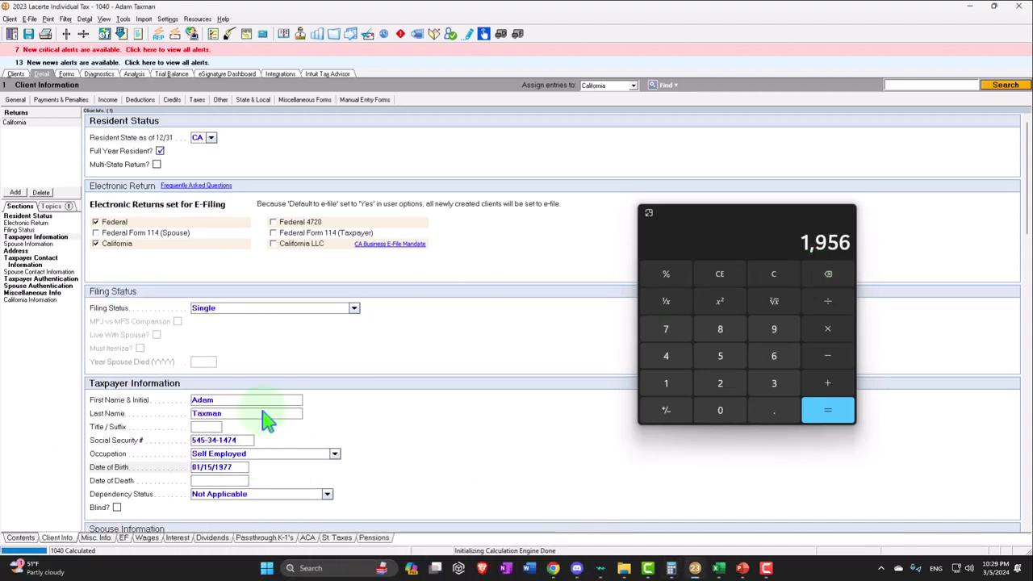
key("BackSpace")
key("BackSpace")
type("56")
key("Tab")
left_click(738, 223)
key("alt+F4")
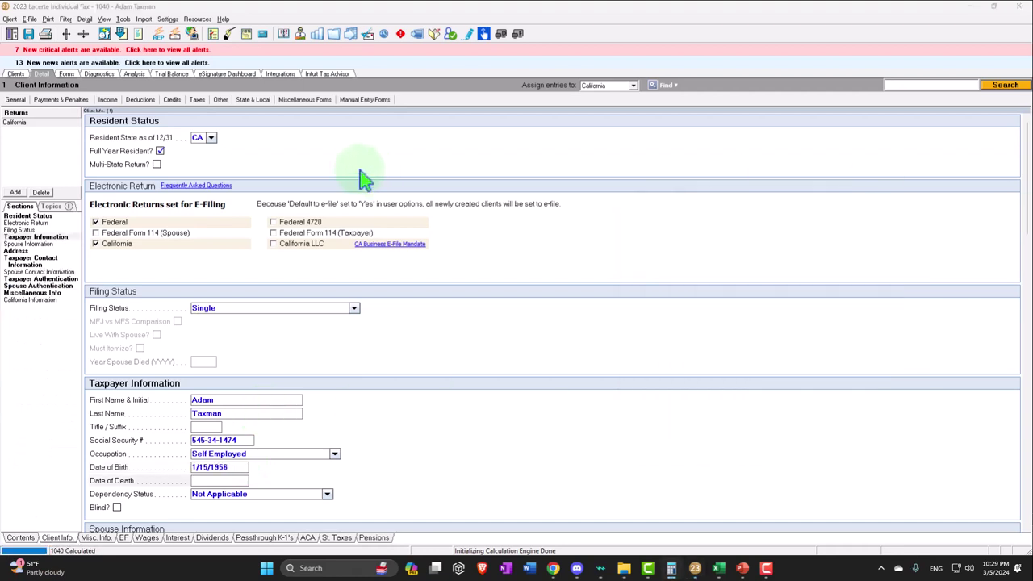
left_click(68, 74)
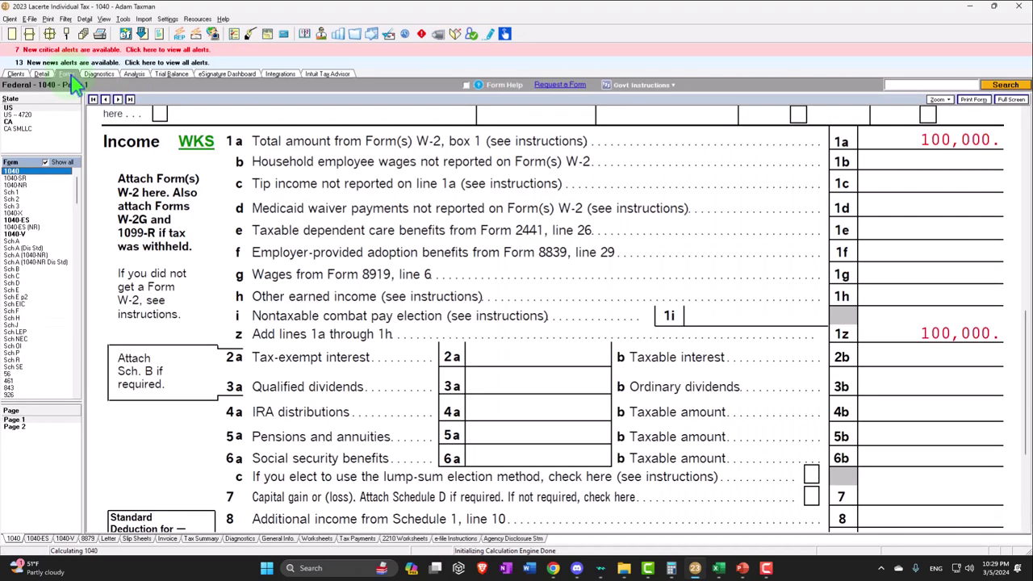
Delete the W-2 1 entry from the Wages, Salaries, Tips income input
left_click(42, 75)
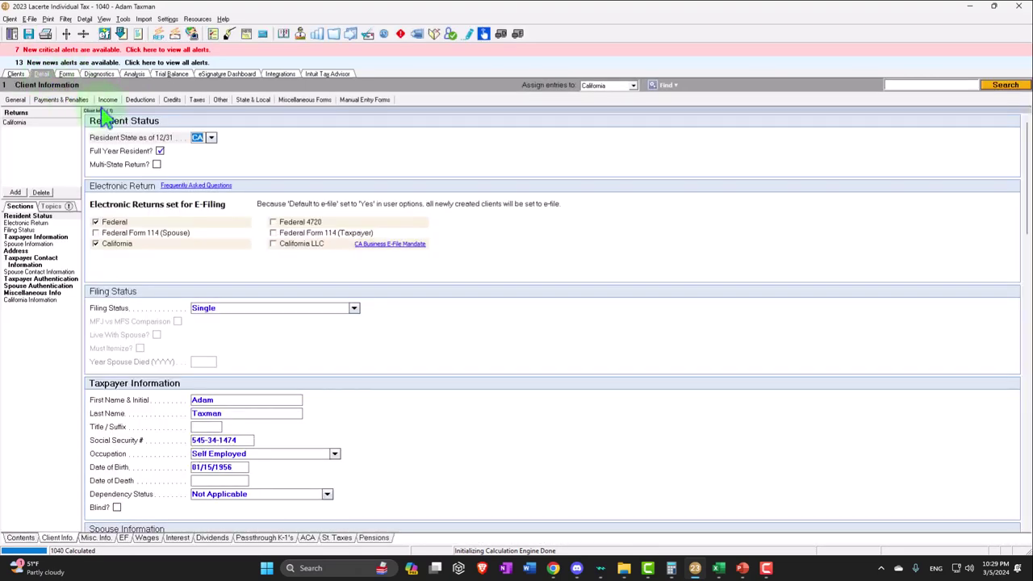
left_click(107, 100)
left_click(115, 120)
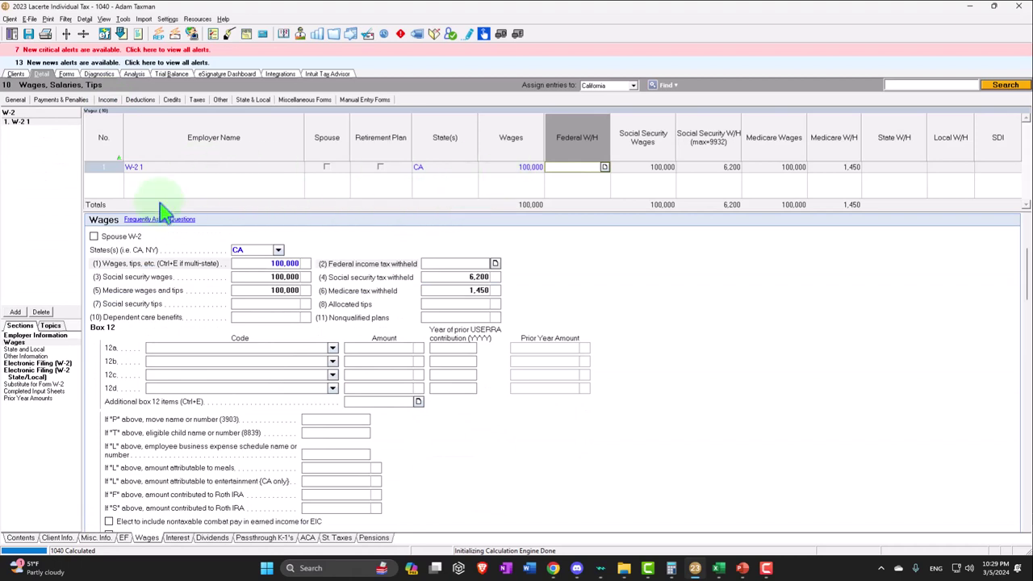
left_click(41, 312)
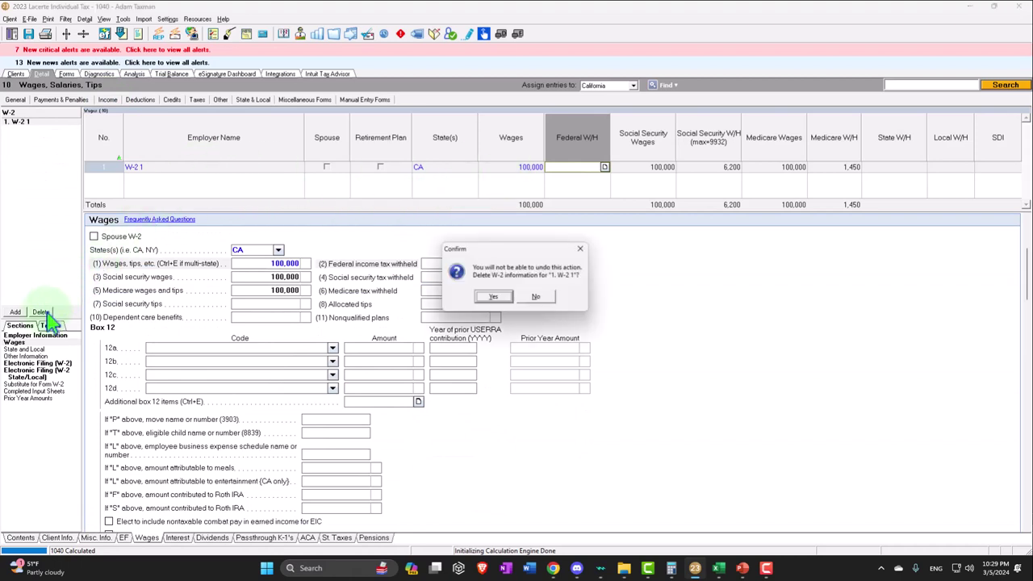
left_click(494, 298)
Create a Form 1099-R entry under Pensions, IRAs with payer name Pension 1 and first distribution code 7
left_click(108, 99)
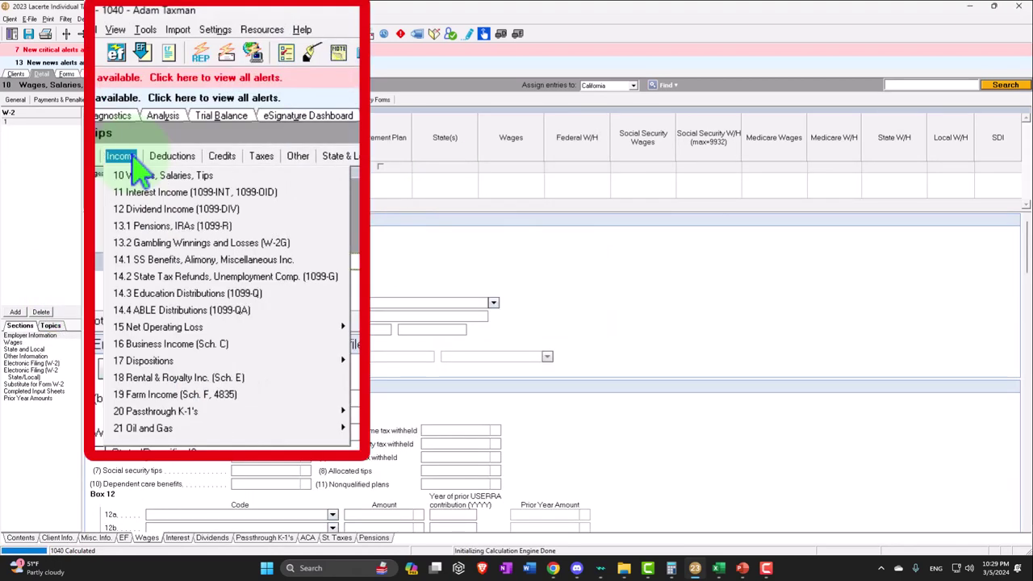
left_click(161, 226)
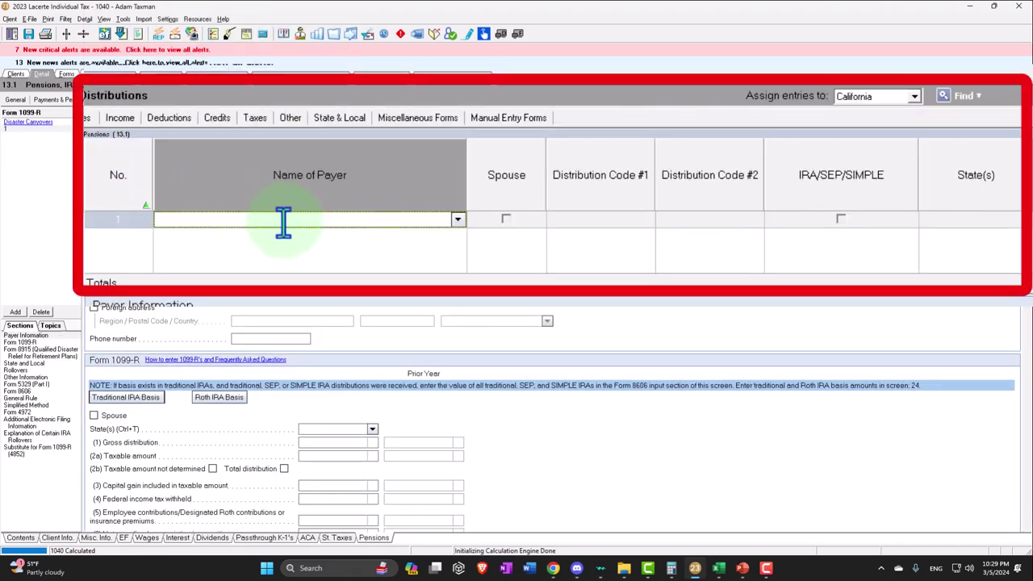
type("Pension 1")
key("Tab")
key("Tab")
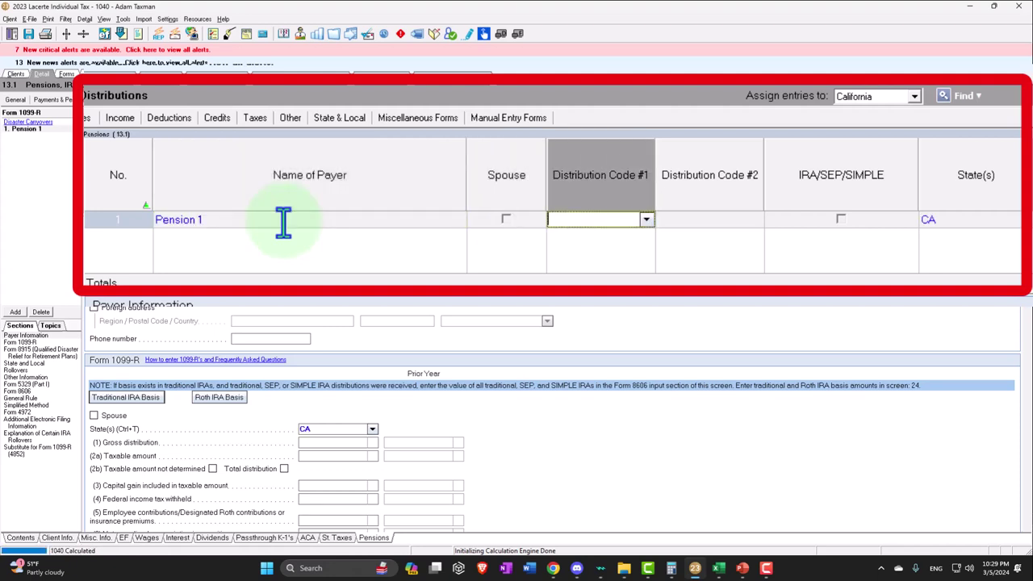
type("7")
key("Tab")
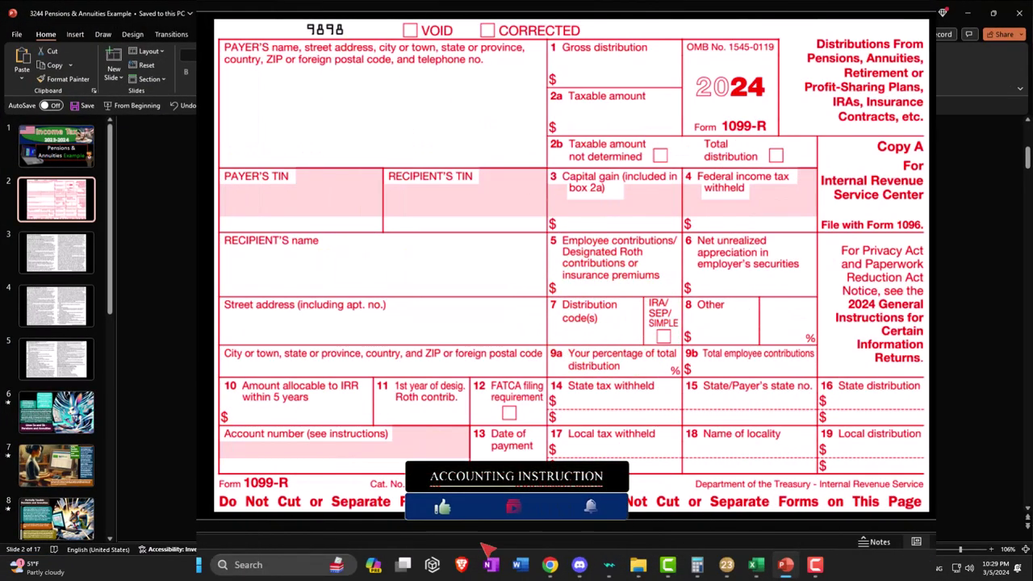
Enter a gross distribution and taxable amount of 75,000 each and federal income tax withholding of 6,000 for Pension 1
double_click(346, 14)
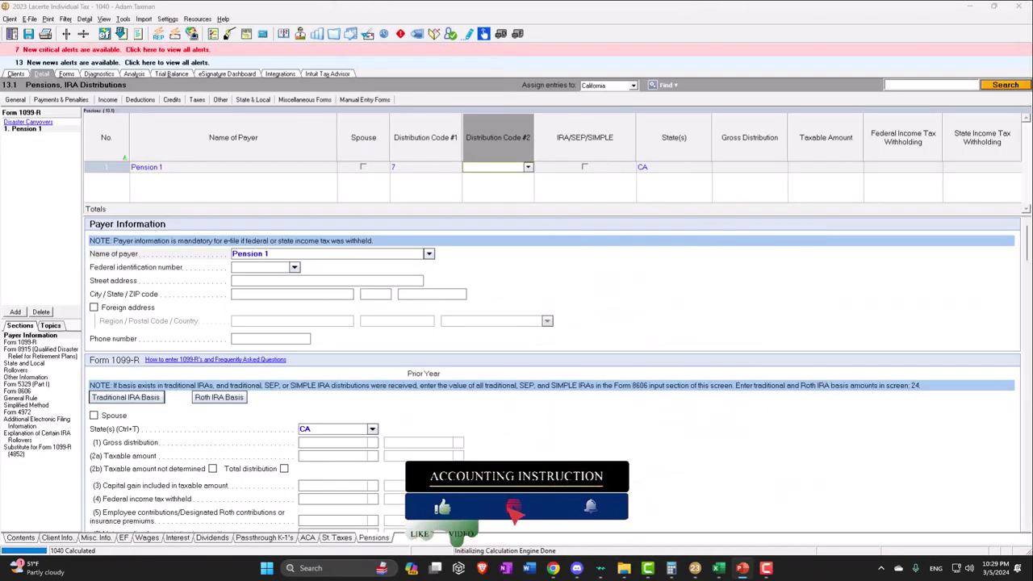
left_click(751, 169)
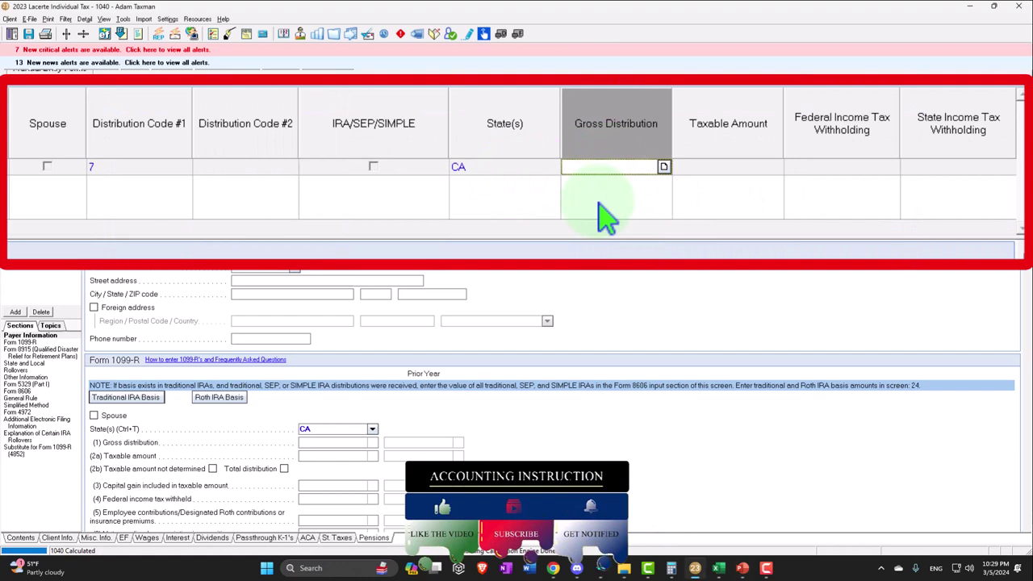
type("75,000")
key("Tab")
type("75000")
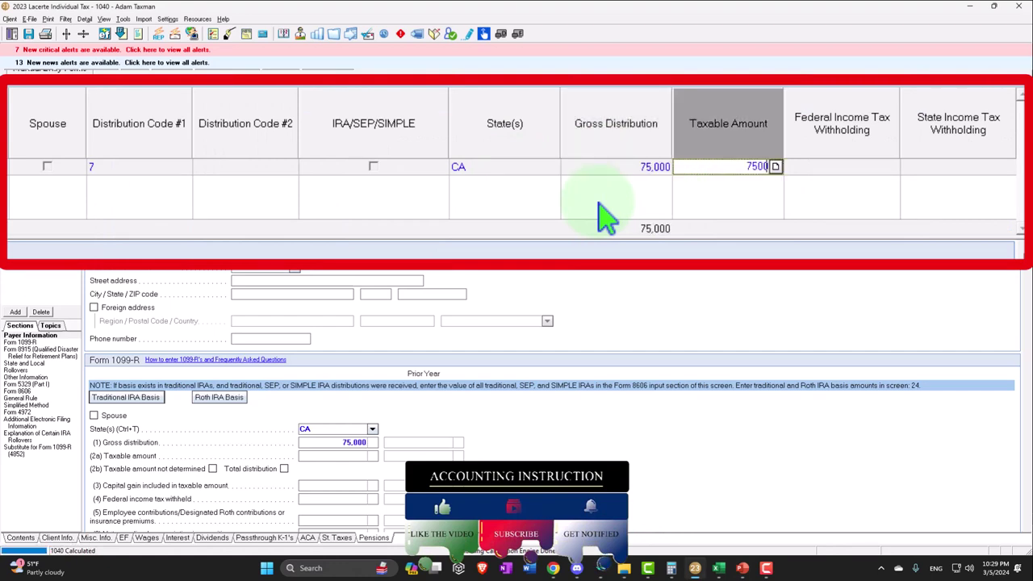
key("Tab")
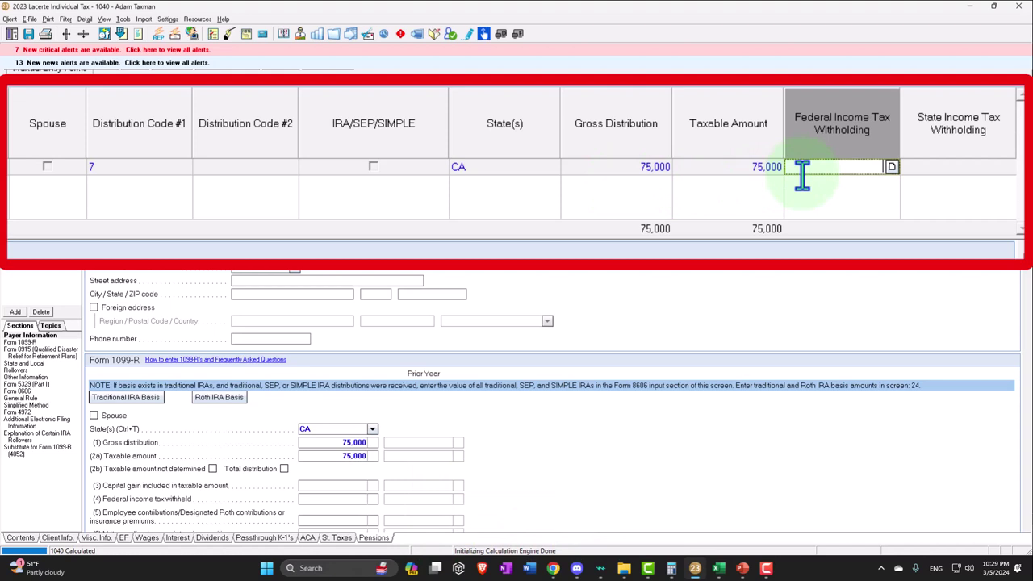
type("6000")
key("Tab")
Consult the Form 1099-R slide in PowerPoint, and set Pension 1's taxable amount to 70,000 in Lacerte, checking it on Form 1040
left_click(742, 568)
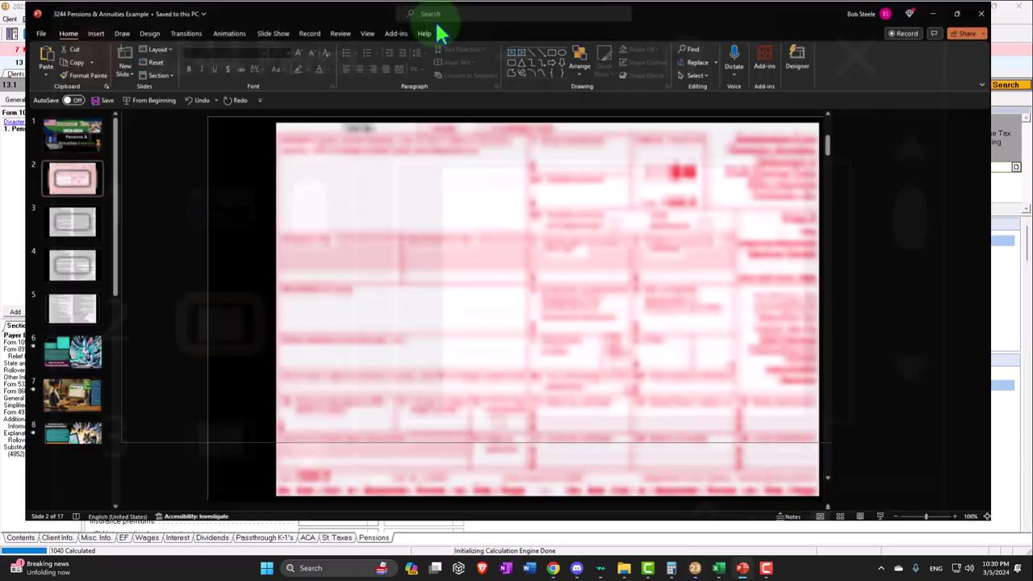
left_click(436, 24)
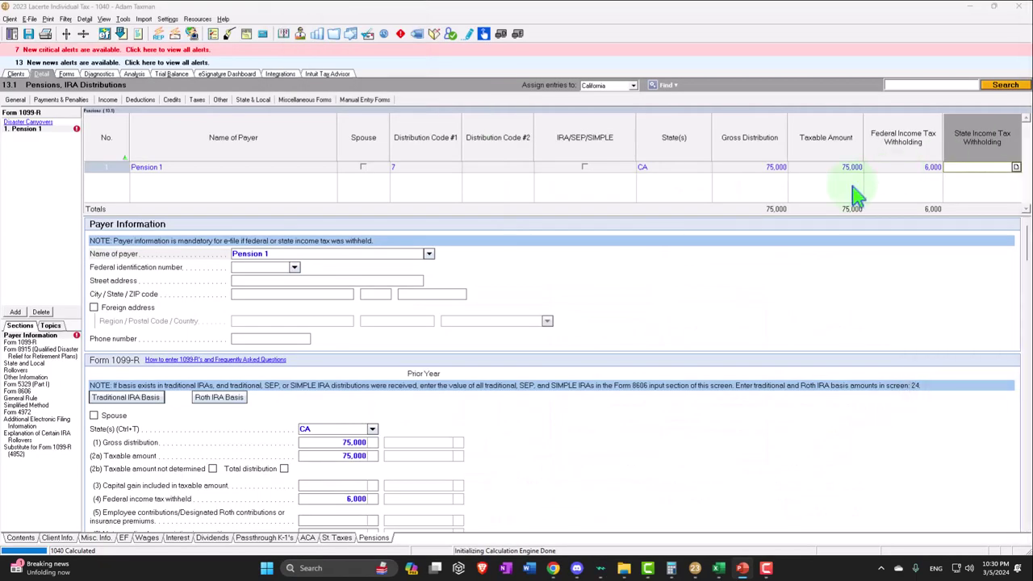
left_click(823, 167)
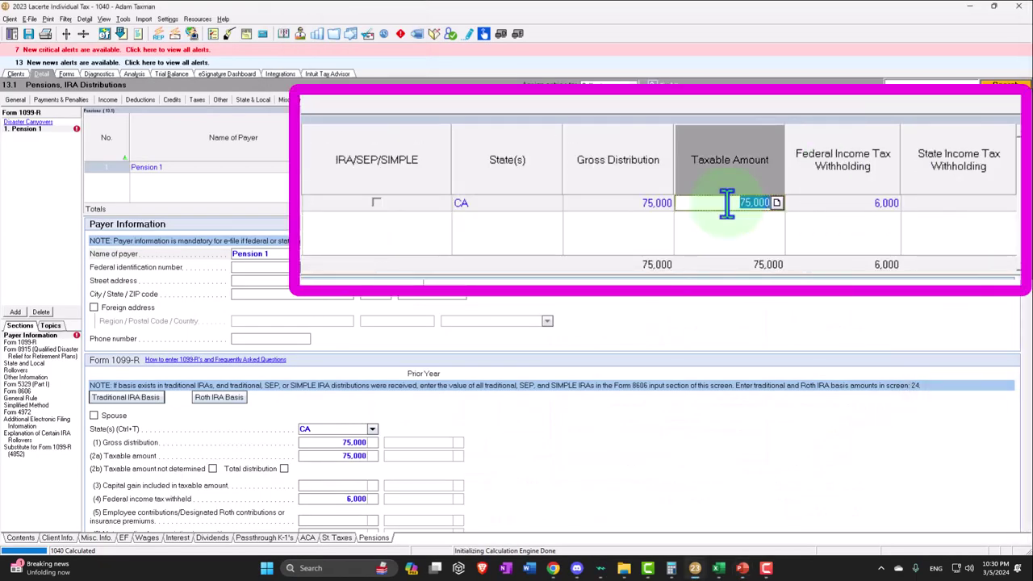
type("70,000")
key("Tab")
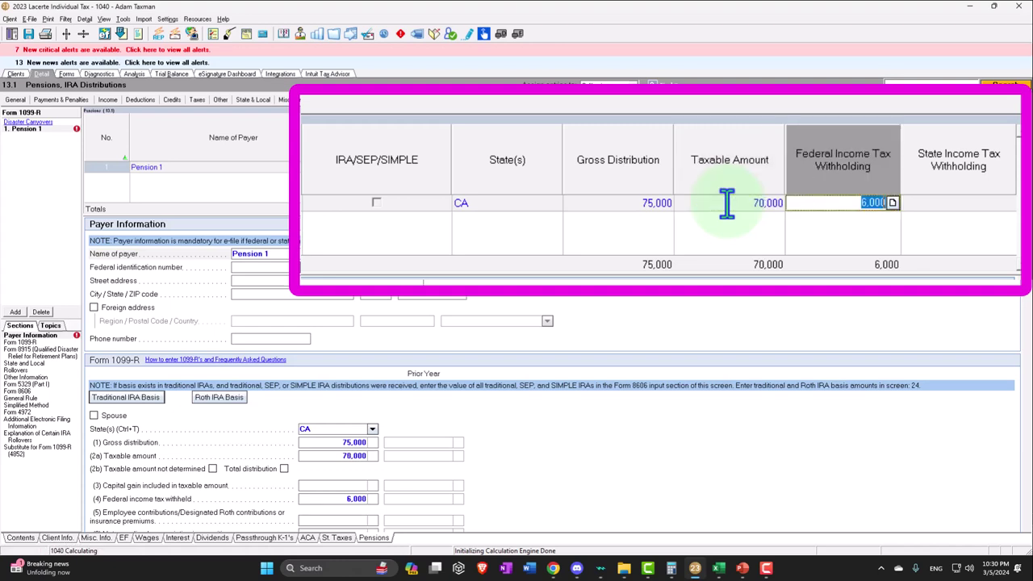
key("Tab")
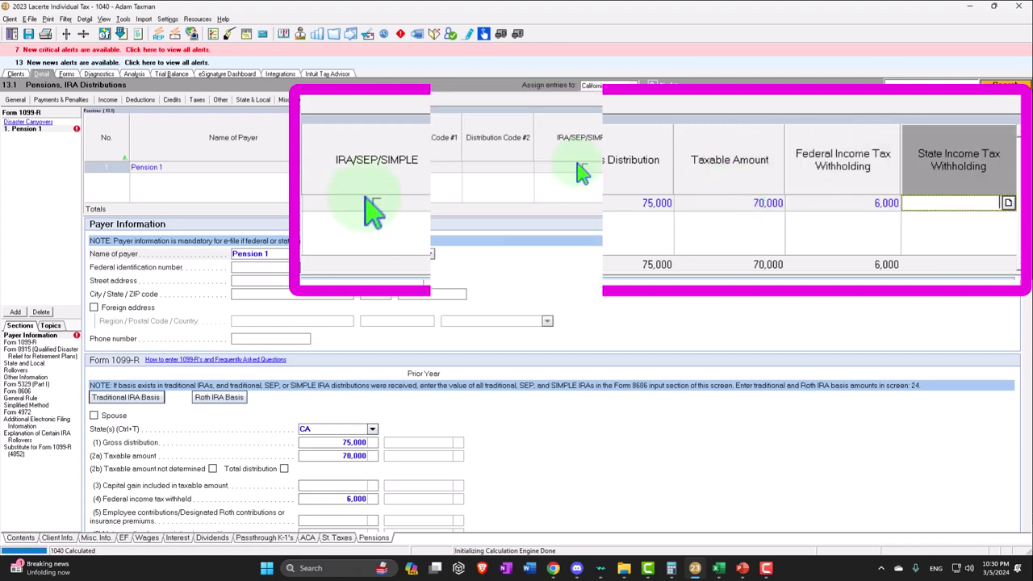
left_click(67, 75)
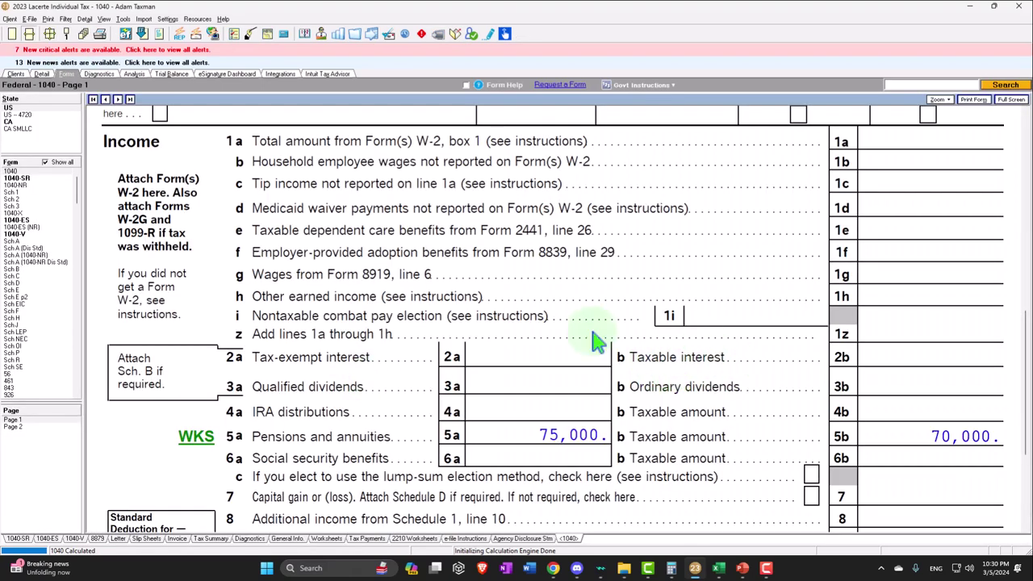
View Form 1040-SR, return to Form 1040, and examine page 1 from the pension lines 5a and 5b through taxable income
left_click(14, 179)
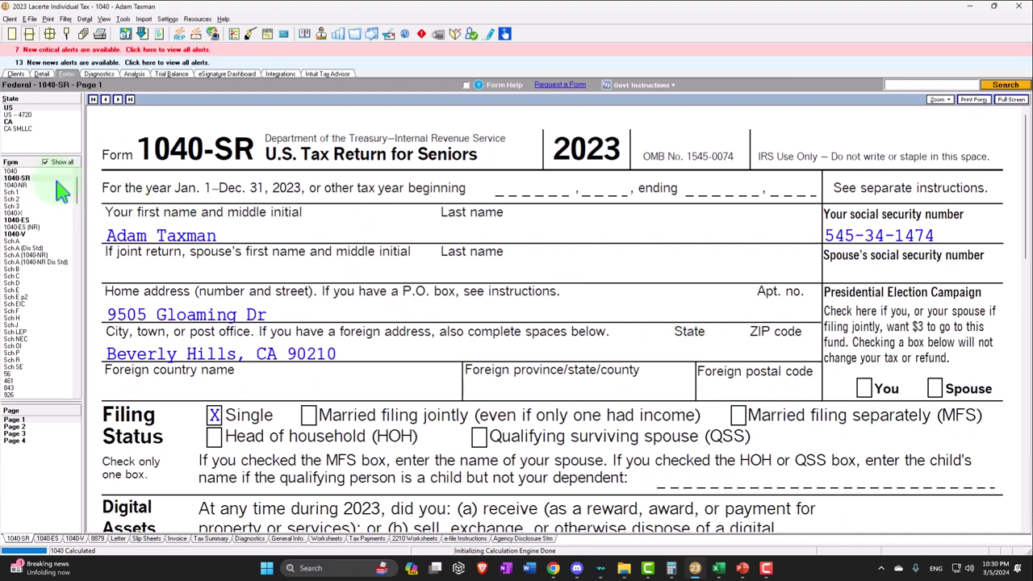
left_click(15, 172)
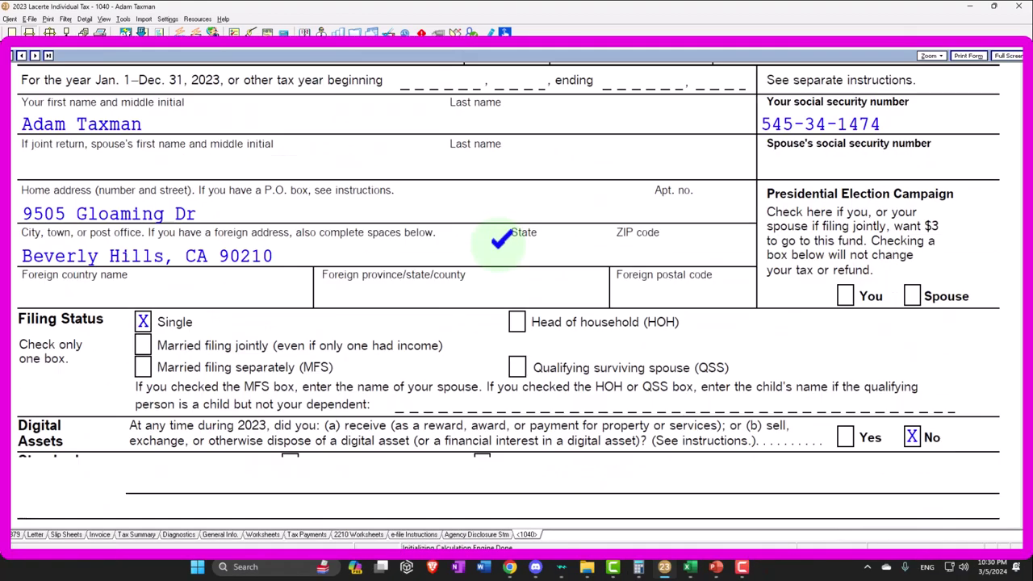
scroll(500, 239, "down", 10)
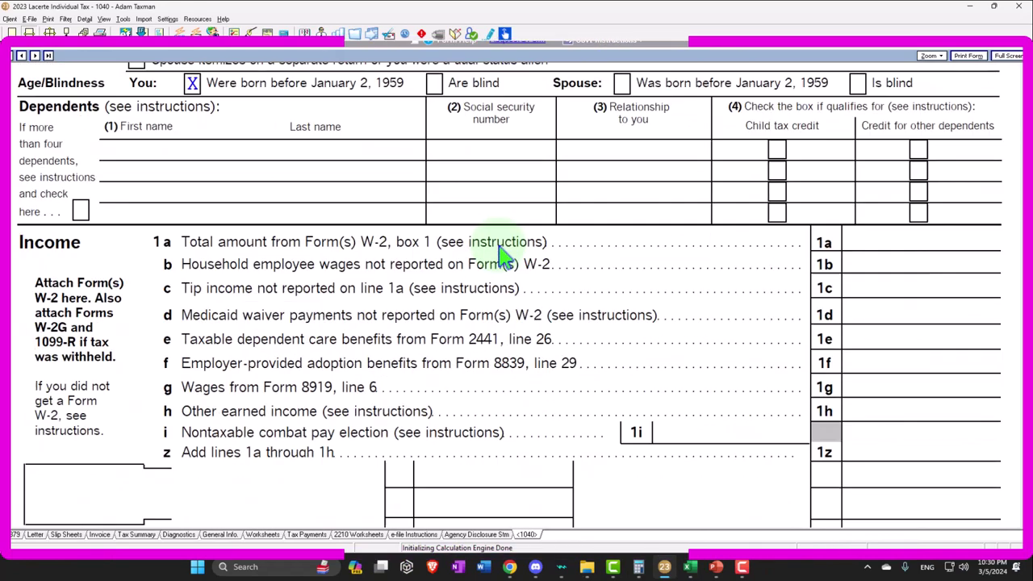
scroll(500, 250, "down", 4)
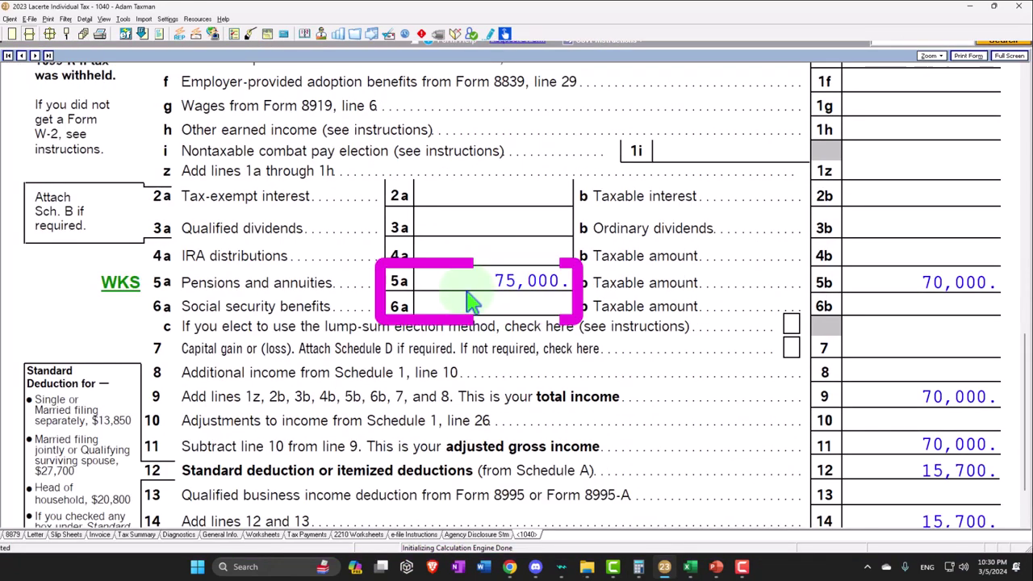
left_click(883, 280)
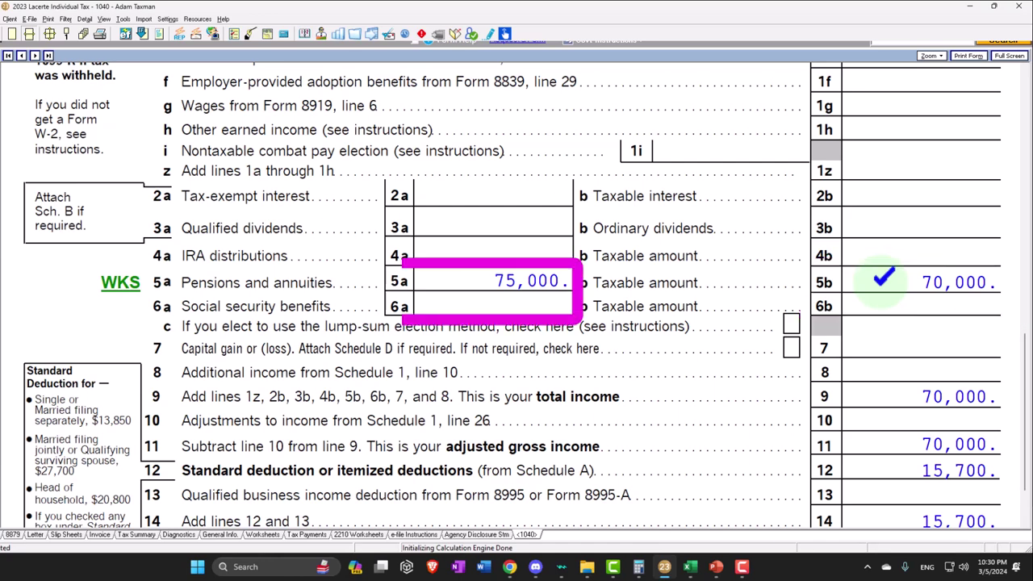
scroll(577, 274, "down", 2)
left_click(880, 410)
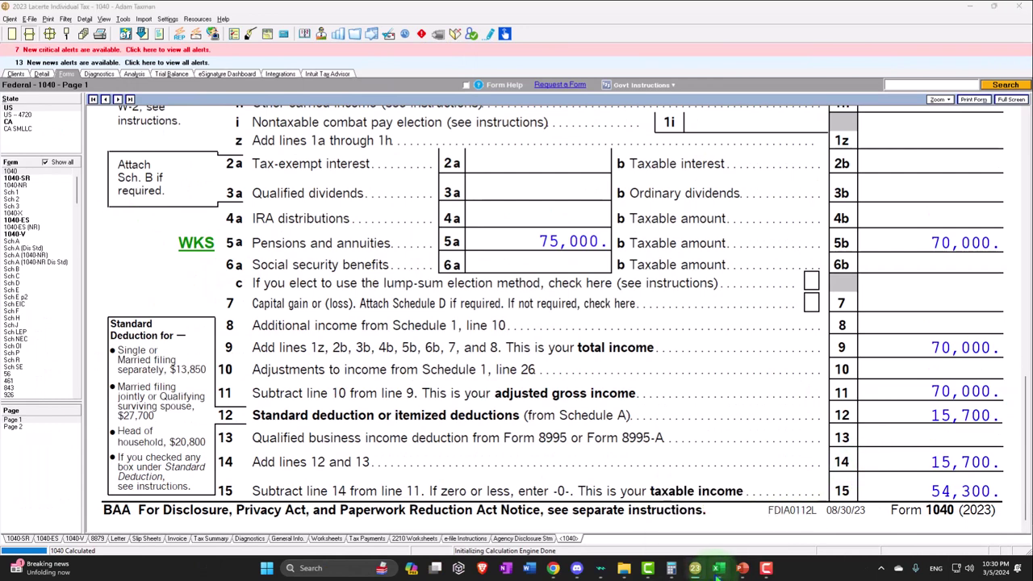
Switch to the Excel tax worksheet and clear the W-2 1 amount in cell B2 of the P Income sheet
left_click(717, 569)
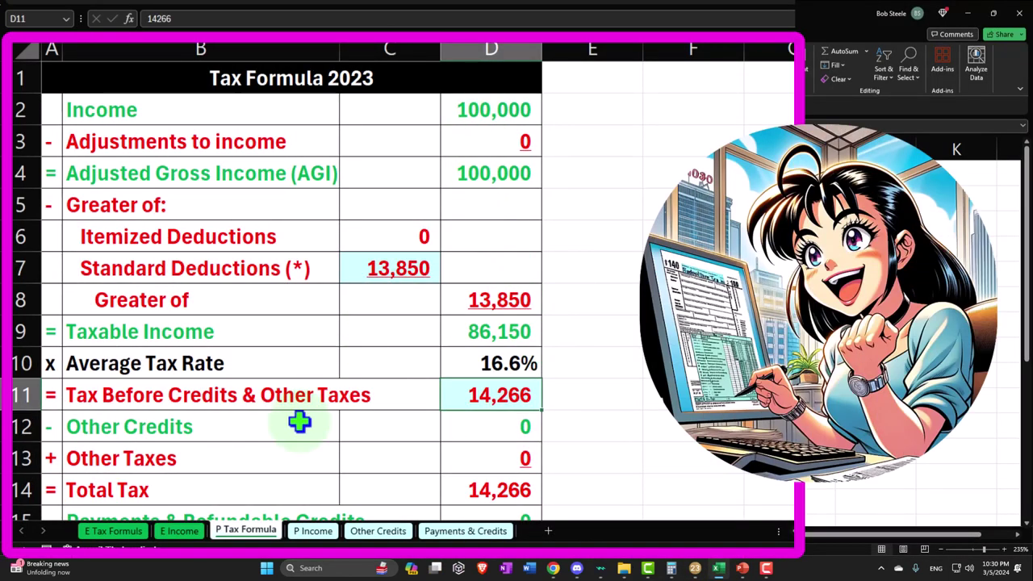
left_click(312, 531)
left_click(345, 135)
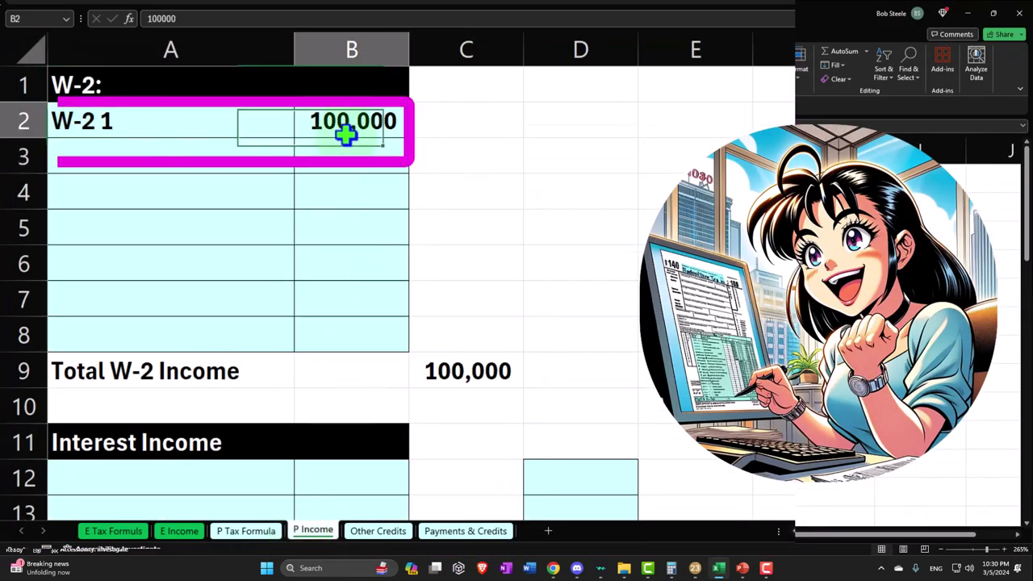
key("Delete")
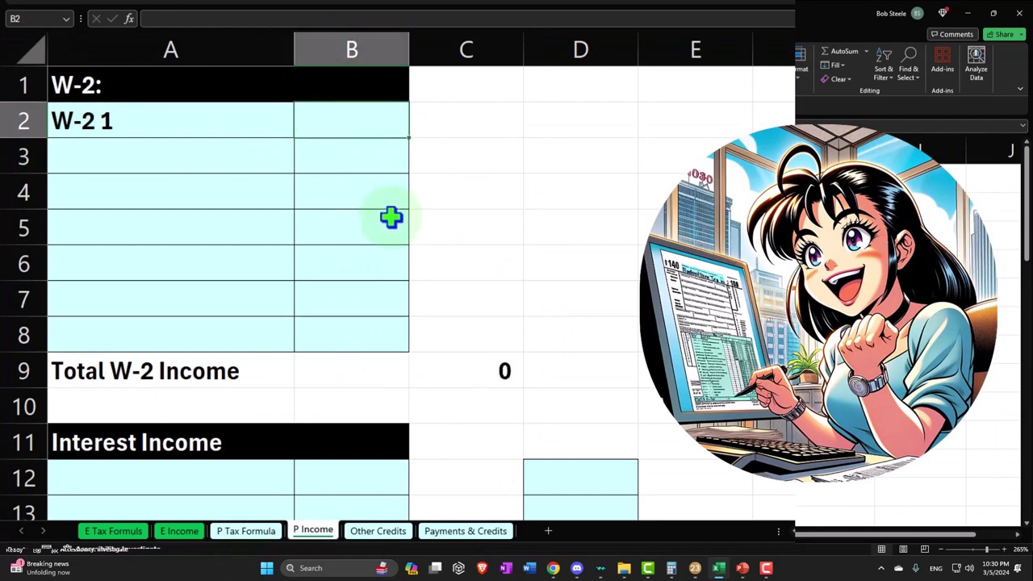
left_click(391, 218)
Add a Pension row under IRA Distributions in row 32 with 70,000 in column B and 75,000 in column D
scroll(391, 218, "down", 7)
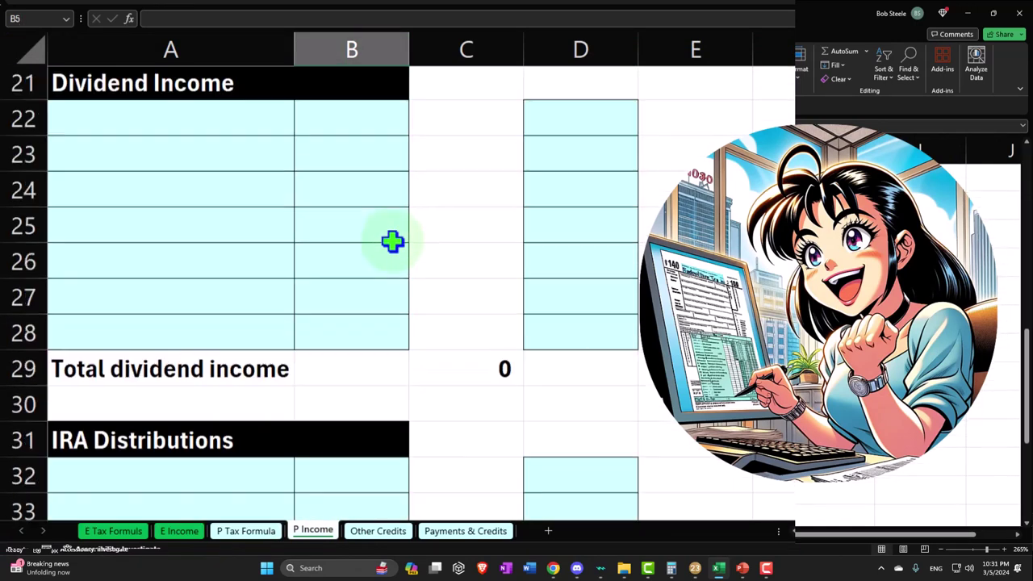
scroll(392, 240, "down", 2)
left_click(184, 333)
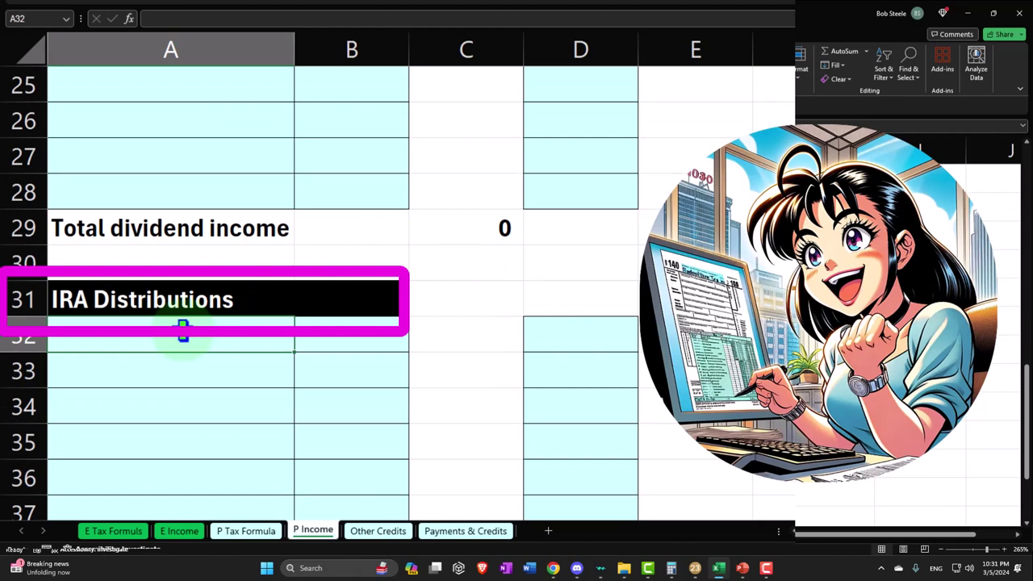
type("Pension")
key("Tab")
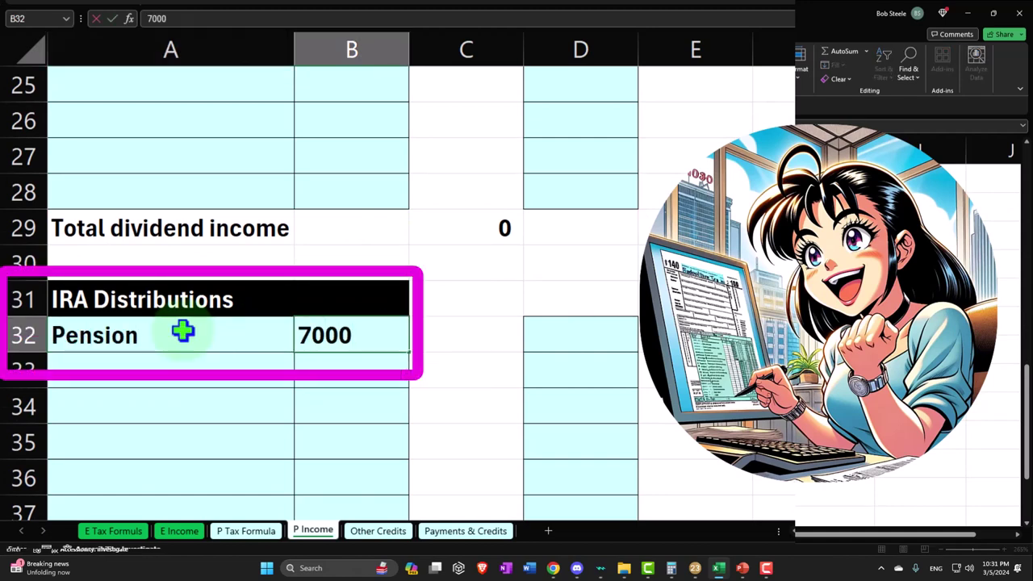
type("70000")
key("Tab")
key("Tab")
type("75")
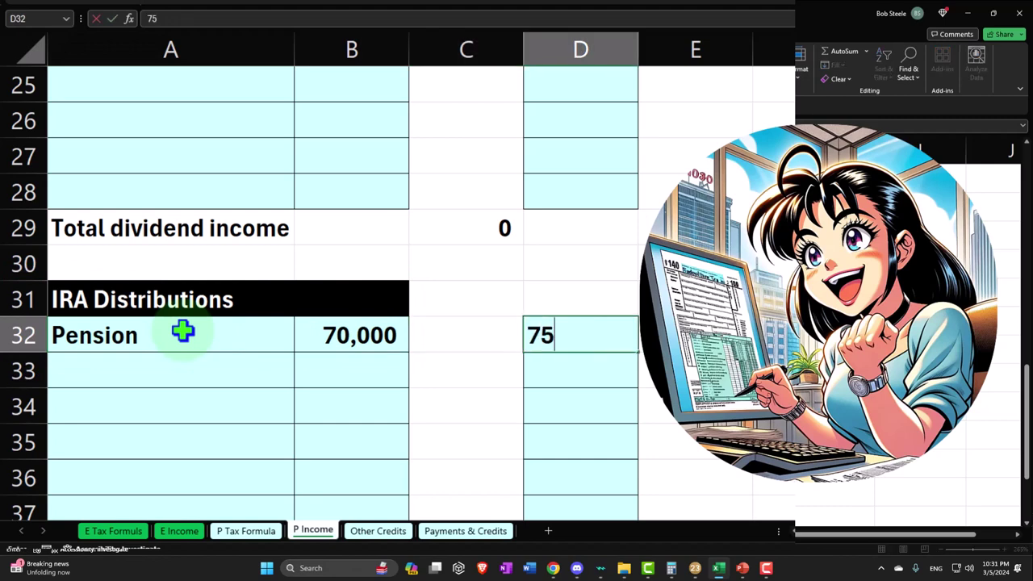
type(",000")
key("Return")
scroll(497, 314, "down", 1)
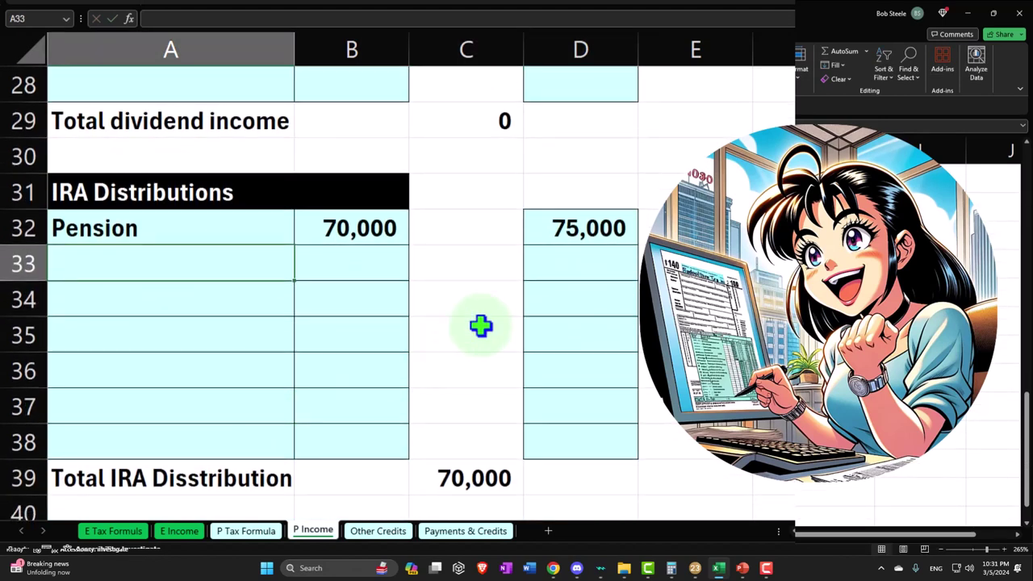
Total D32:D38 with a SUM formula in cell D39 of the Total IRA Distribution row
left_click(626, 476)
type("=sum(")
key("Up")
key("shift+Up")
key("shift+Up")
key("shift+Up")
key("shift+Up")
key("shift+Up")
key("shift+Up")
key("Return")
left_click(613, 441)
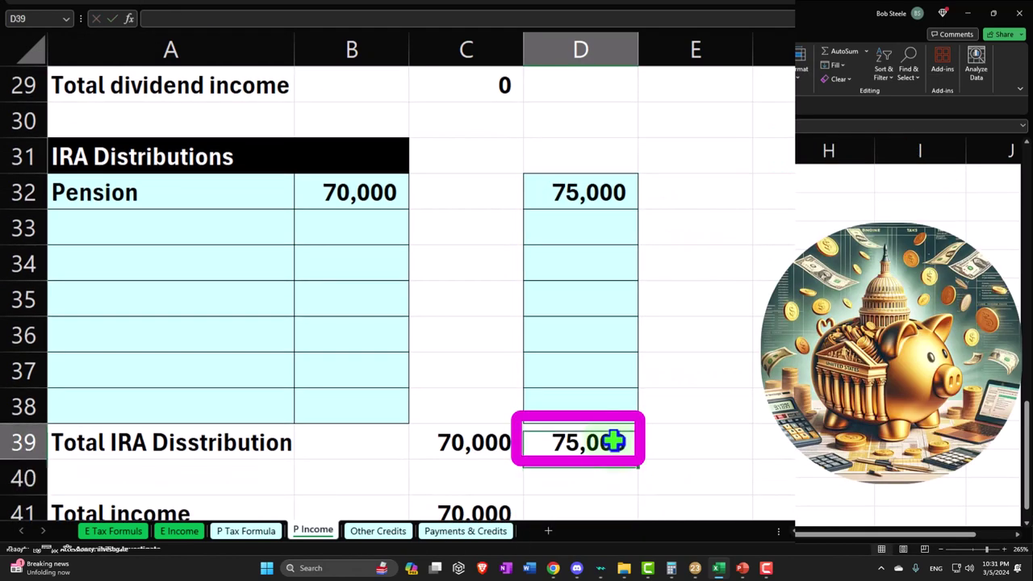
scroll(614, 441, "down", 2)
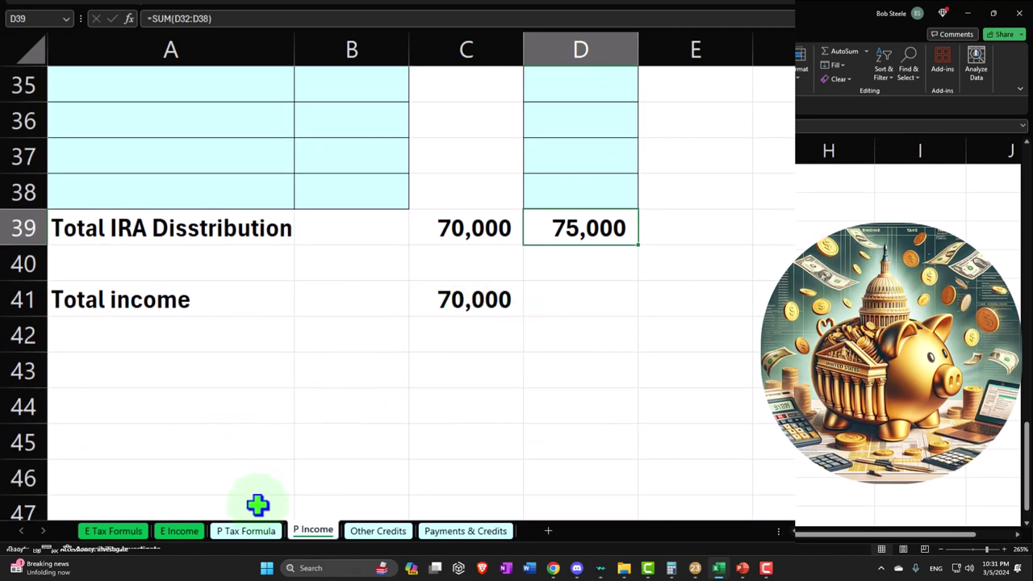
Set the Standard Deductions formula in C7 of the P Tax Formula sheet to =+D22+E25, and check the taxable income
left_click(245, 531)
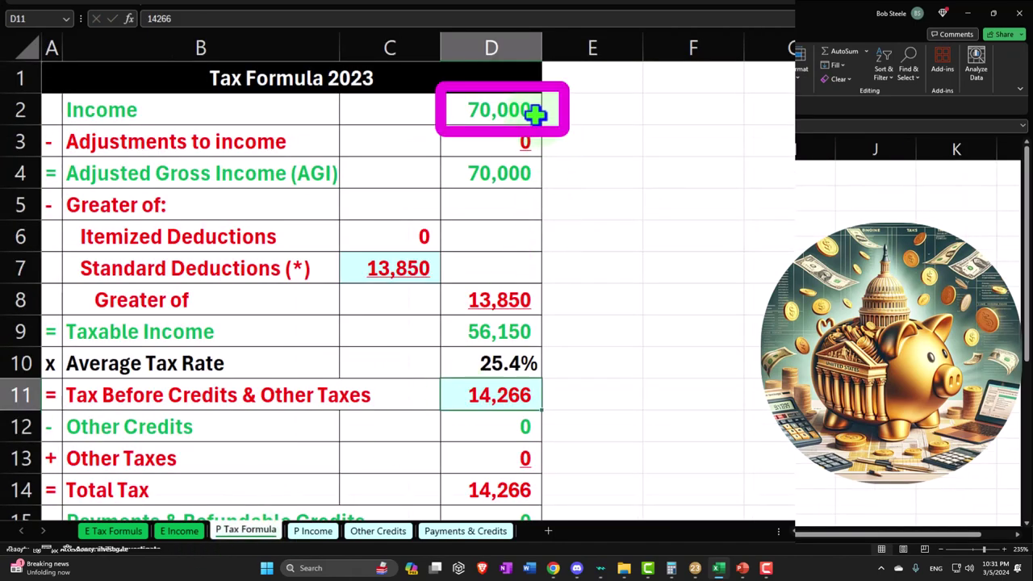
left_click(395, 270)
type("=+D22+")
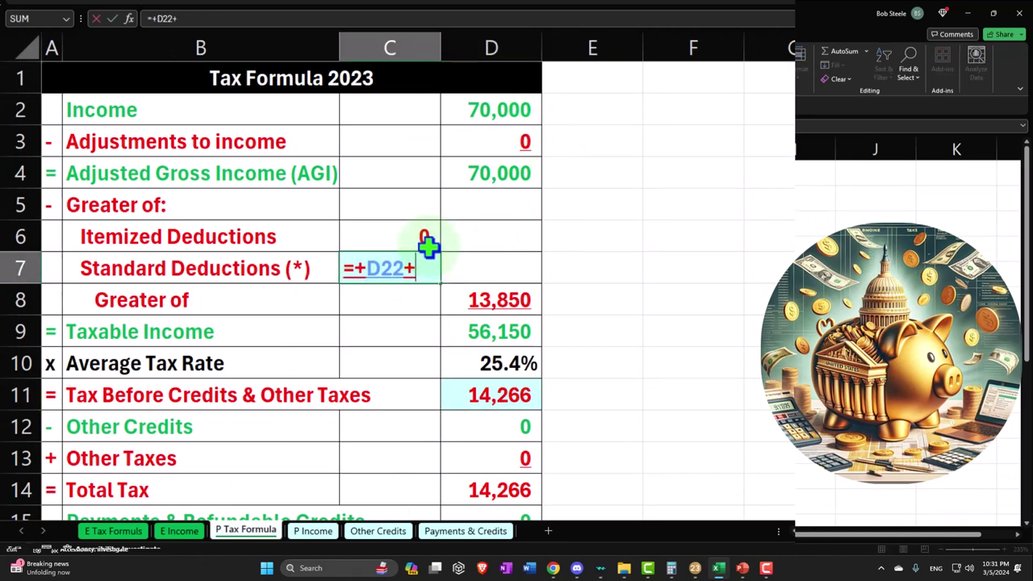
scroll(436, 259, "down", 5)
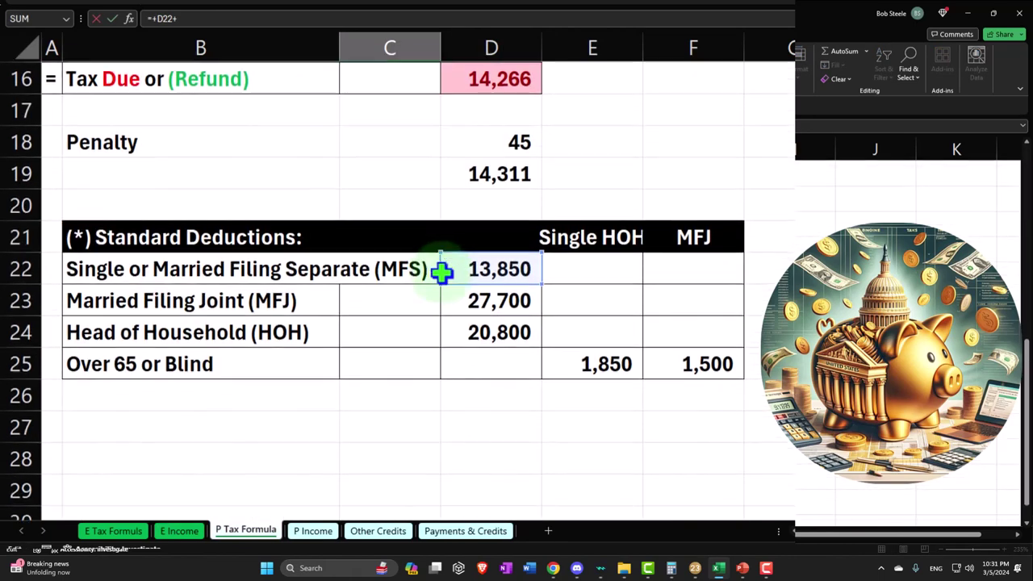
left_click(591, 364)
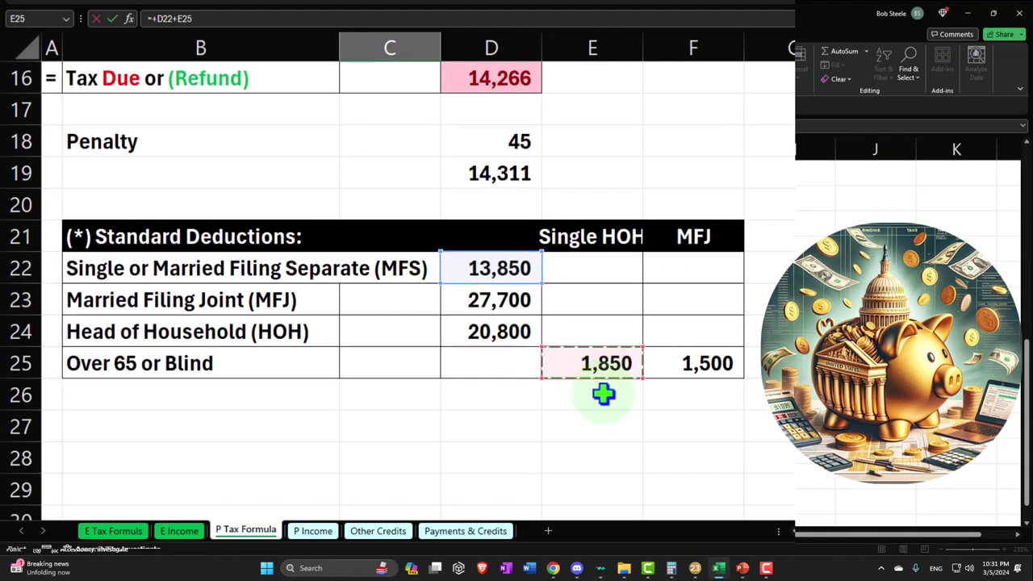
key("Return")
scroll(549, 293, "up", 1)
left_click(403, 136)
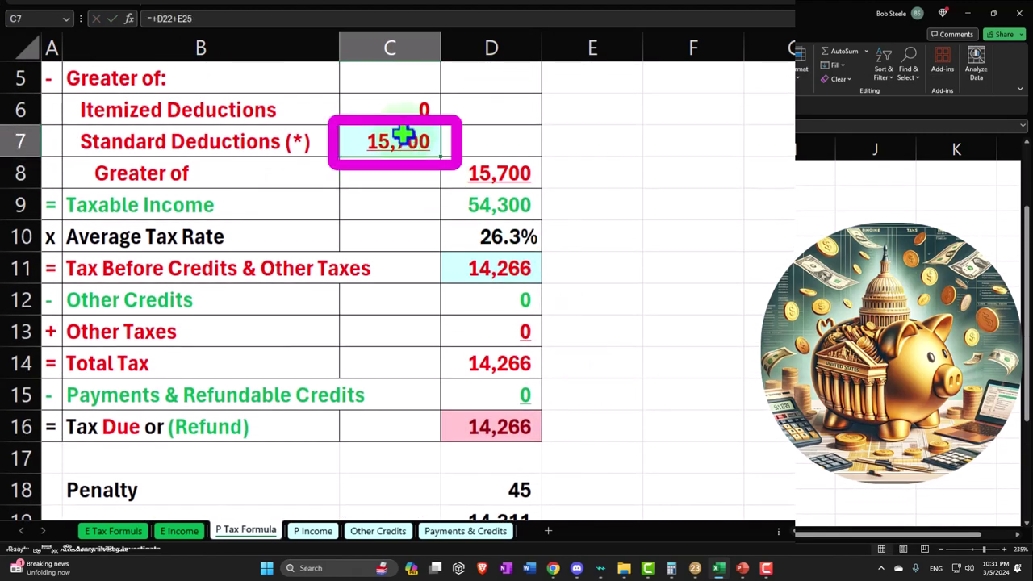
left_click(484, 203)
scroll(605, 299, "up", 2)
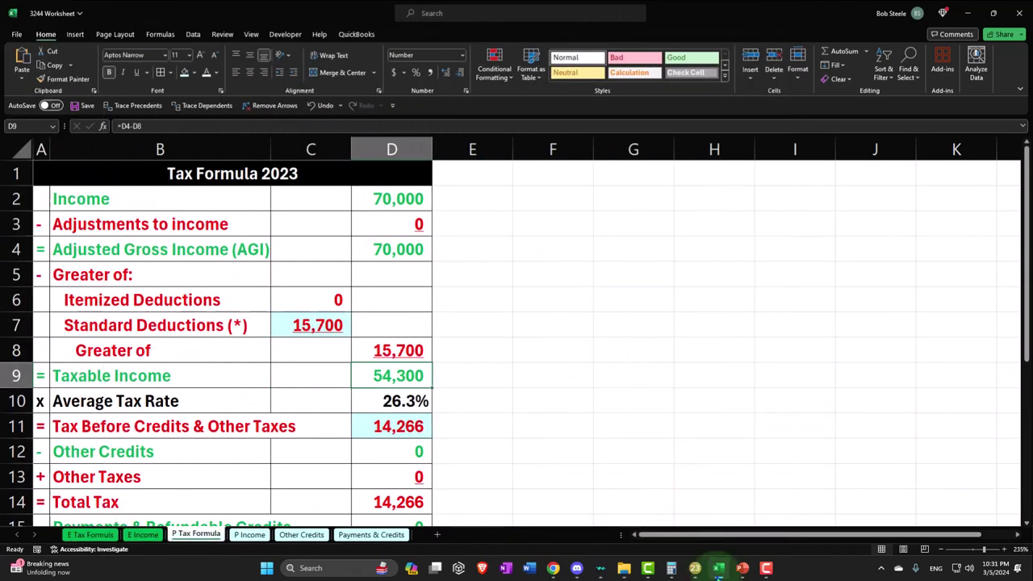
Consult the tax on Form 1040 page 2 in Lacerte, and set Tax Before Credits & Other Taxes in Excel to 7,265
left_click(695, 568)
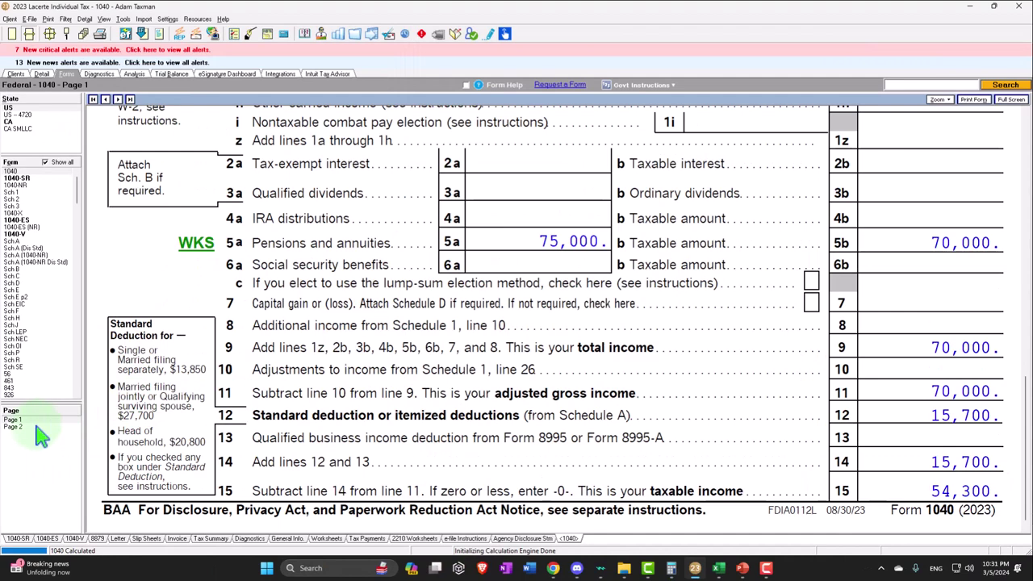
left_click(36, 427)
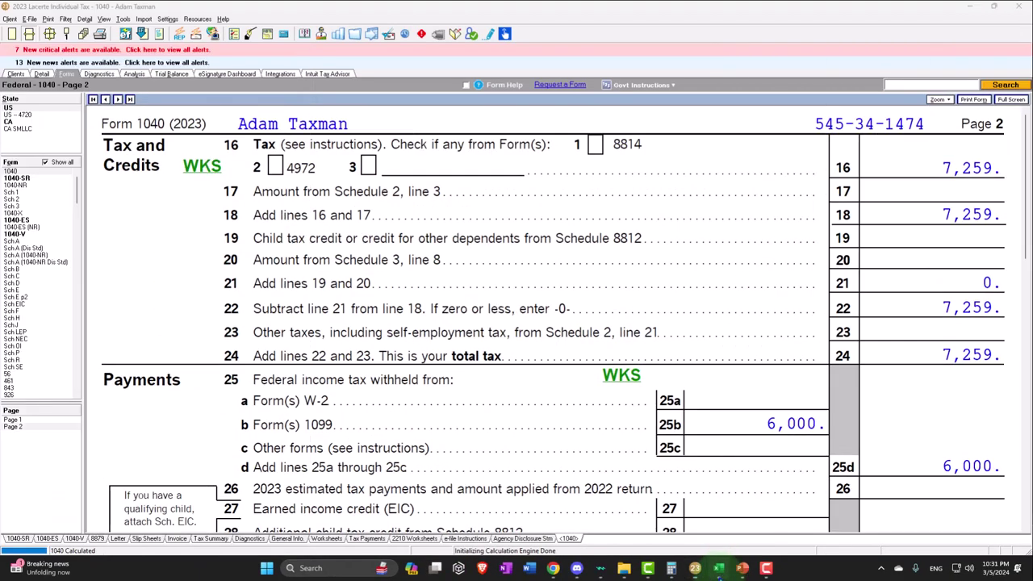
left_click(692, 568)
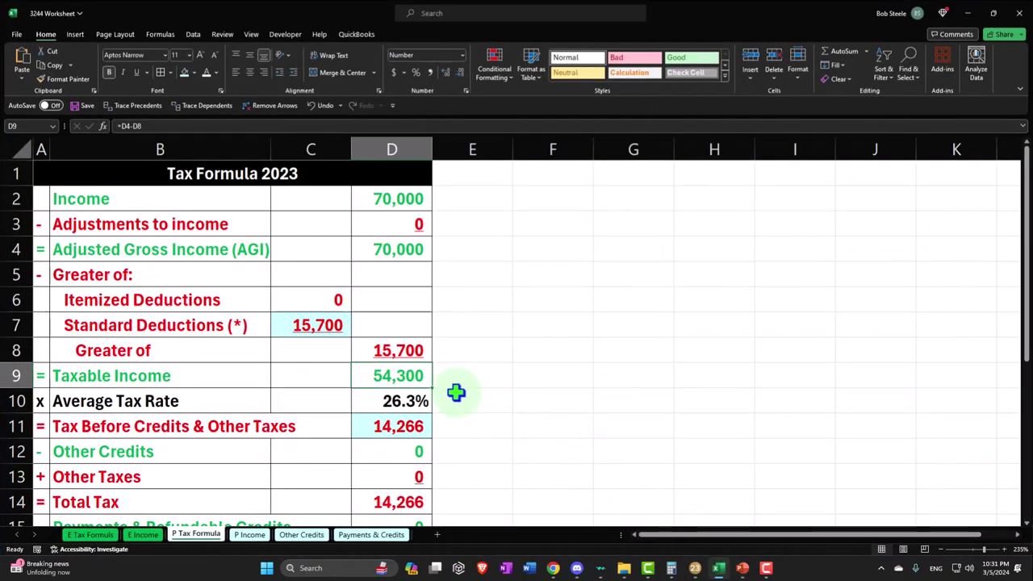
type("7,")
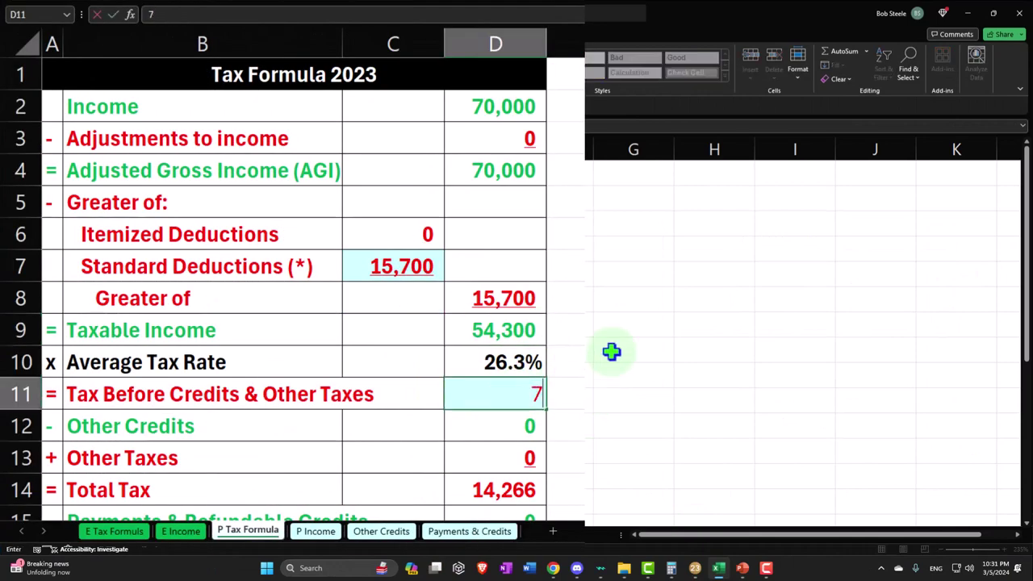
type("265")
key("Return")
scroll(611, 351, "down", 1)
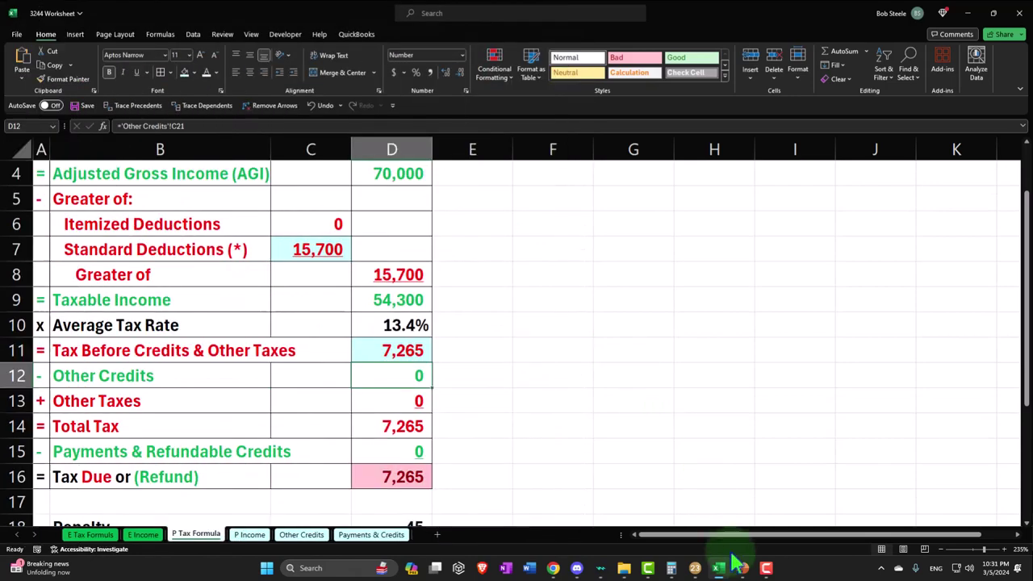
Enter 6,000 as the 1099 R withholding in cell B14 of the Payments & Credits sheet
left_click(719, 568)
left_click(718, 569)
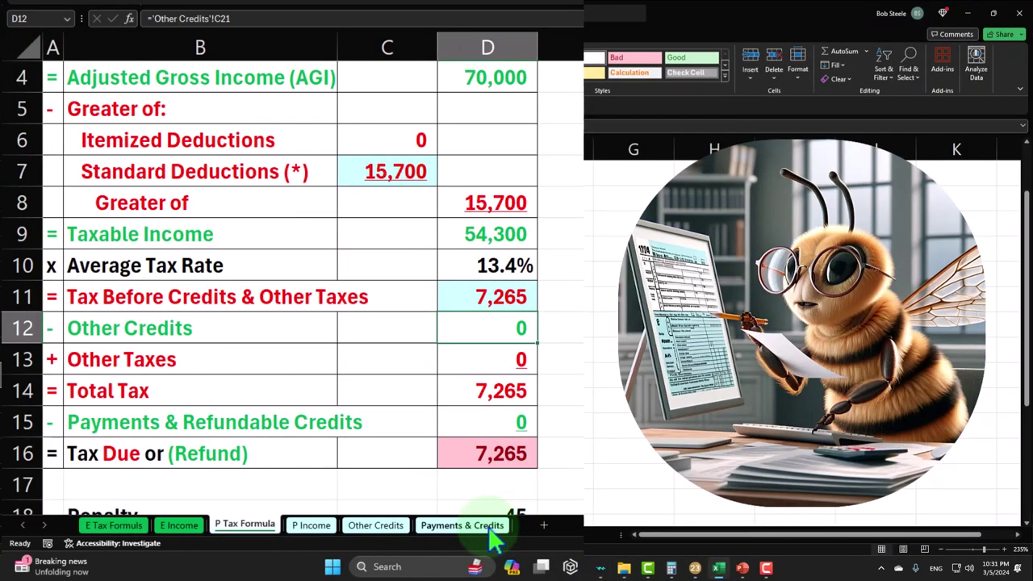
left_click(489, 531)
scroll(346, 346, "down", 4)
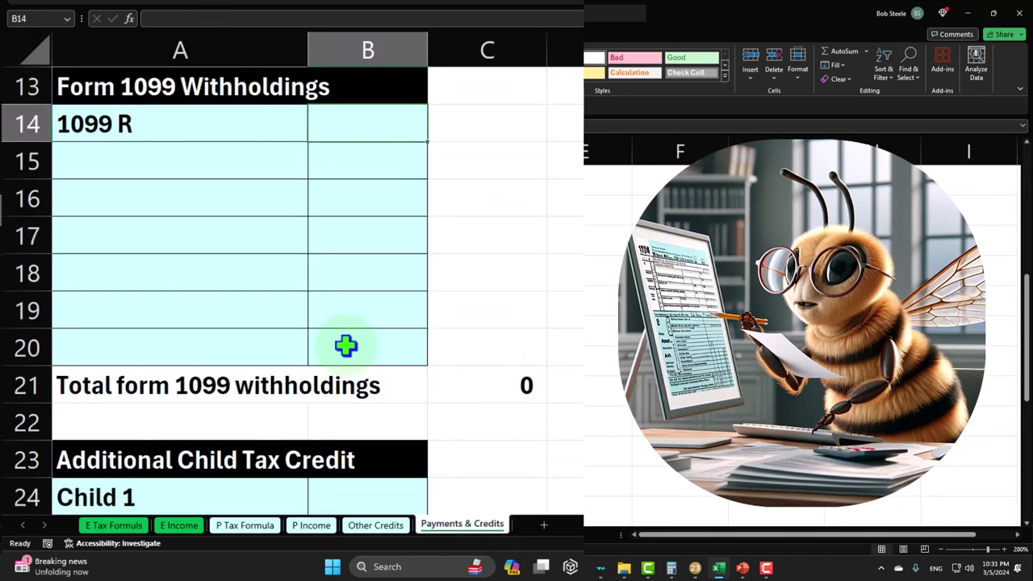
scroll(345, 345, "up", 1)
type("6")
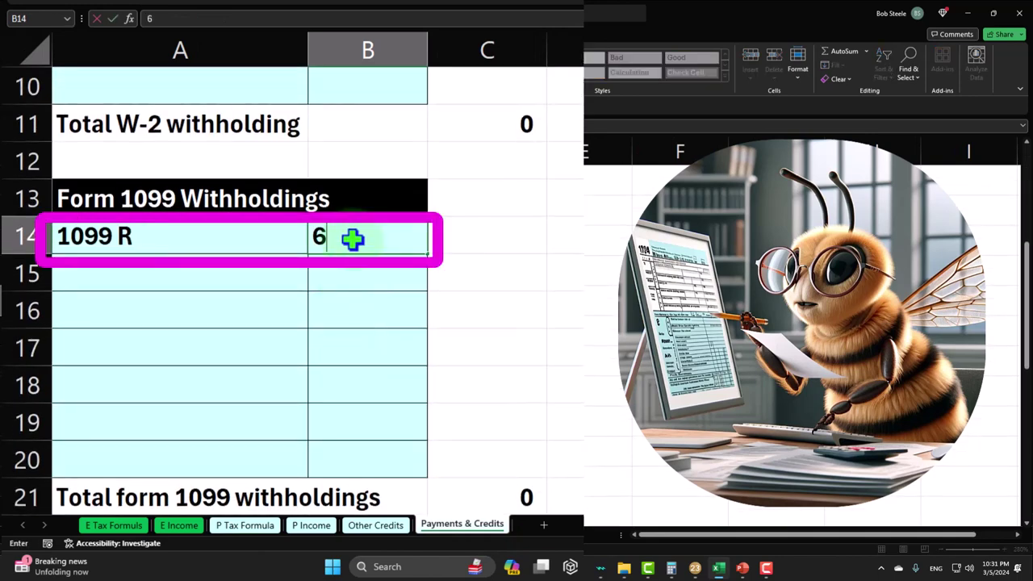
type(",000")
key("Return")
scroll(501, 283, "down", 5)
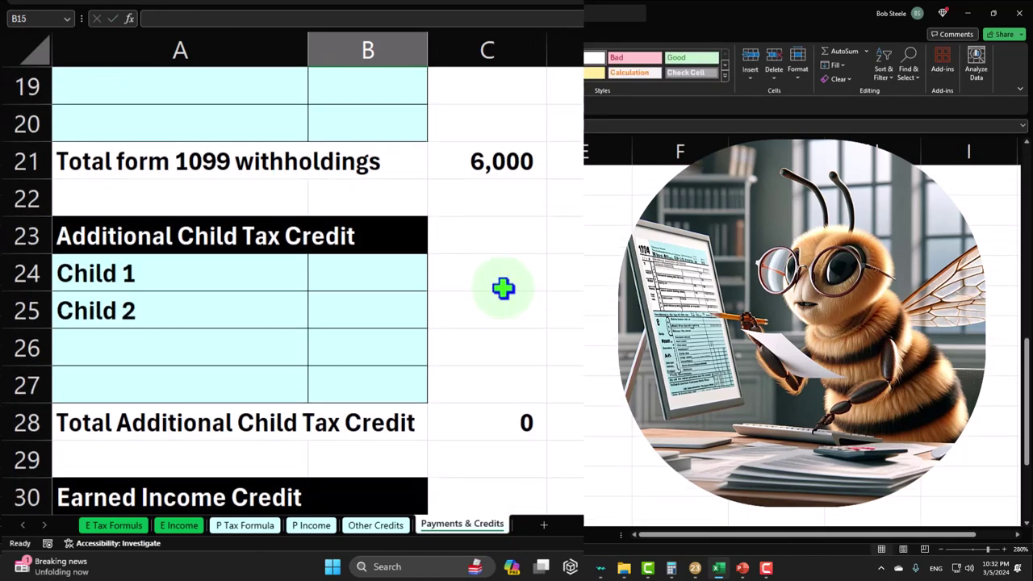
Review the payments and tax due on the P Tax Formula sheet, and compare them with the Payments section of Form 1040 page 2 in Lacerte
left_click(244, 526)
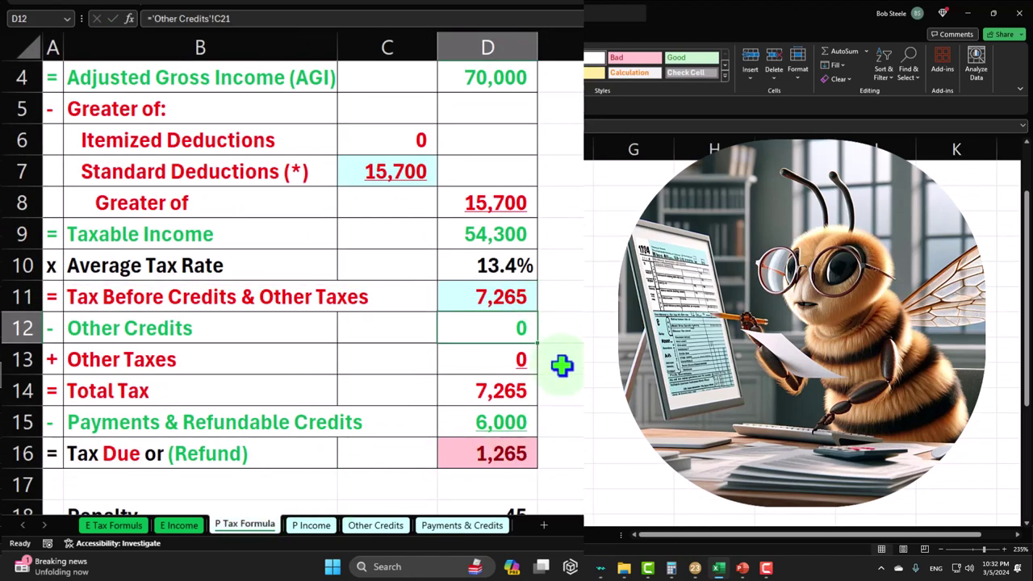
scroll(541, 448, "down", 2)
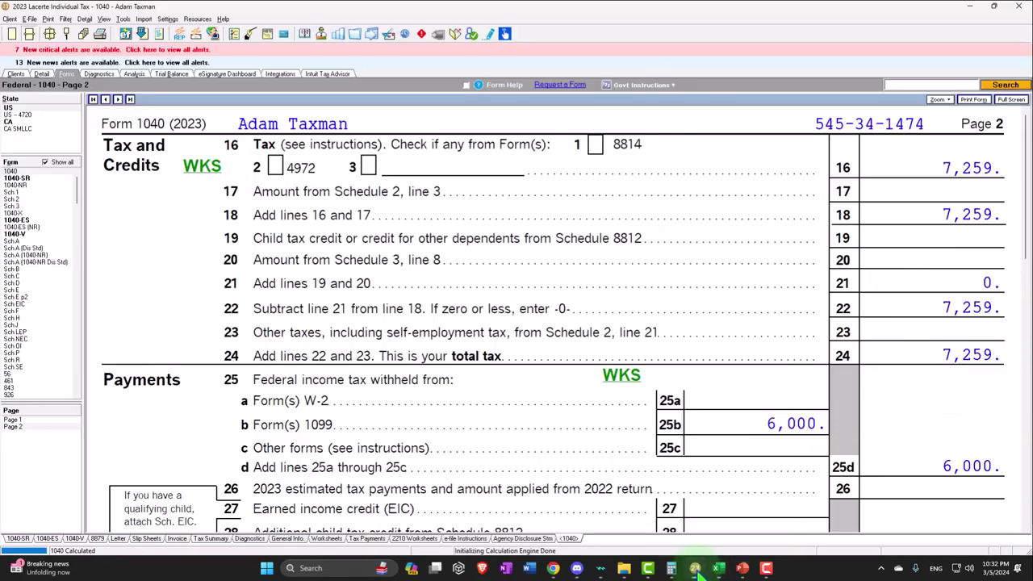
left_click(695, 568)
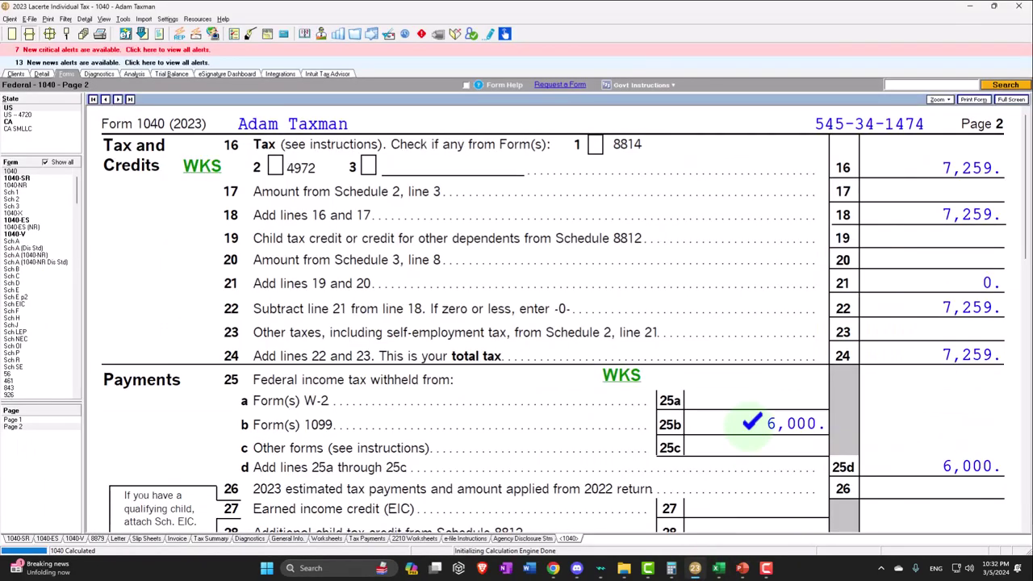
scroll(751, 424, "down", 4)
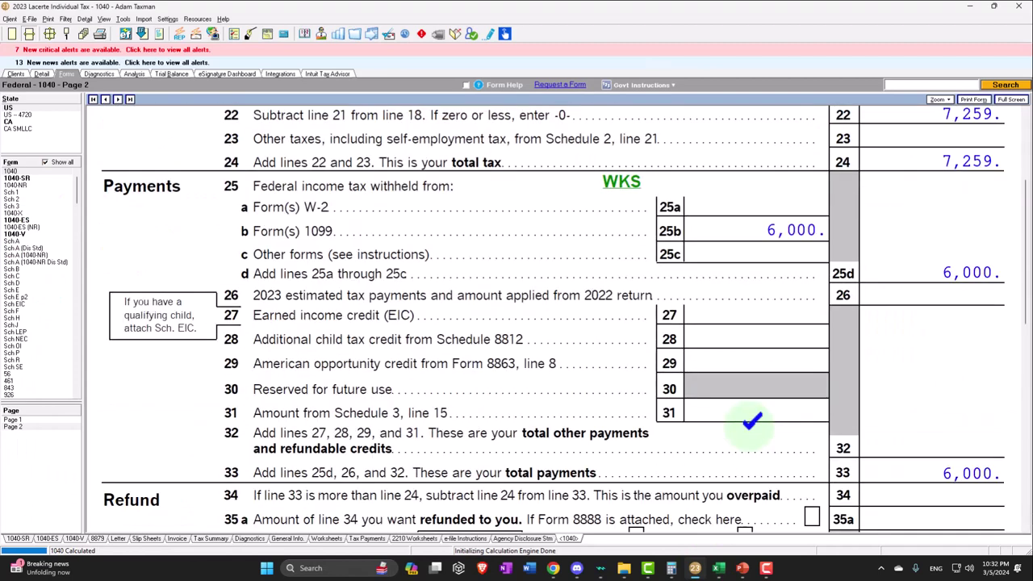
Consult the estimated tax penalty on Form 1040 line 38, and set Penalty on the Excel tax formula sheet to 27
scroll(752, 435, "down", 3)
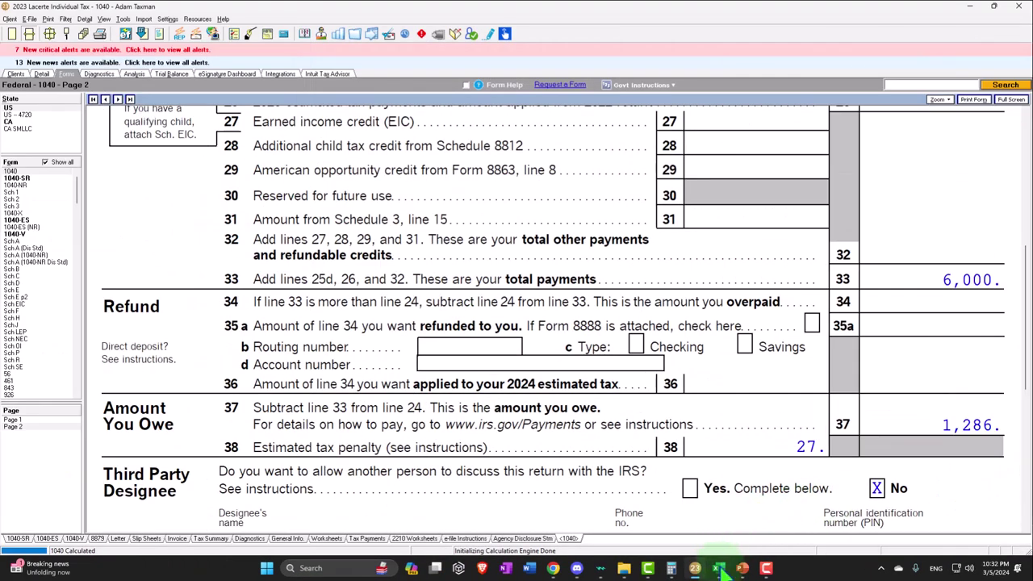
left_click(718, 568)
left_click(390, 365)
type("27")
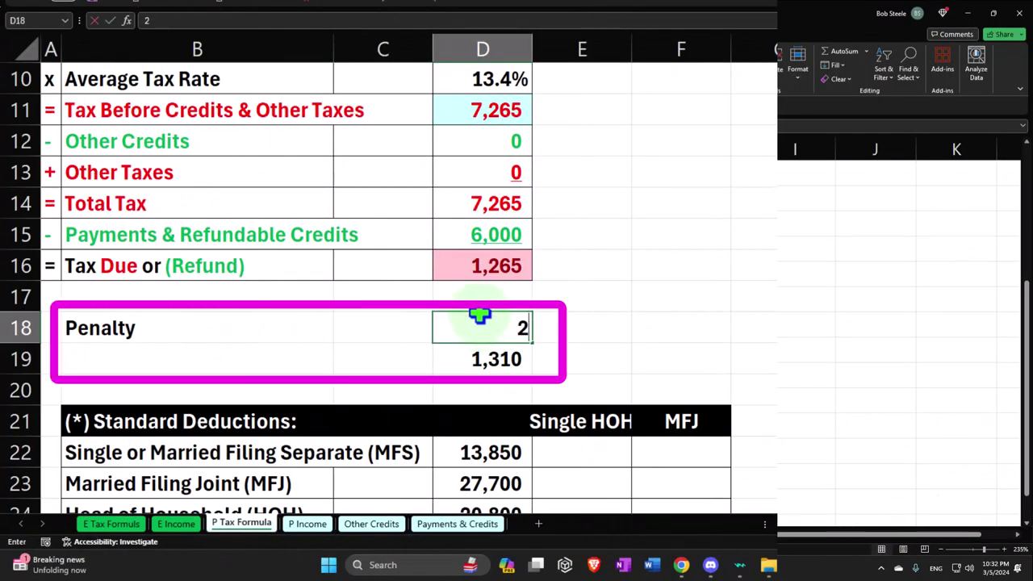
key("Return")
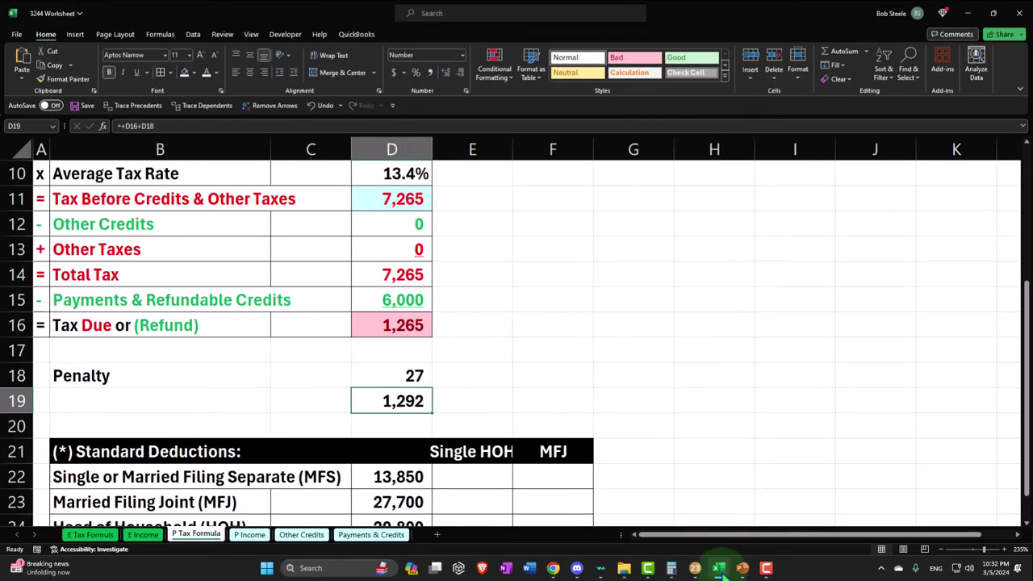
Compare the amount owed in Lacerte with the worksheet, and set Tax Before Credits & Other Taxes in Excel to 7,259
left_click(668, 567)
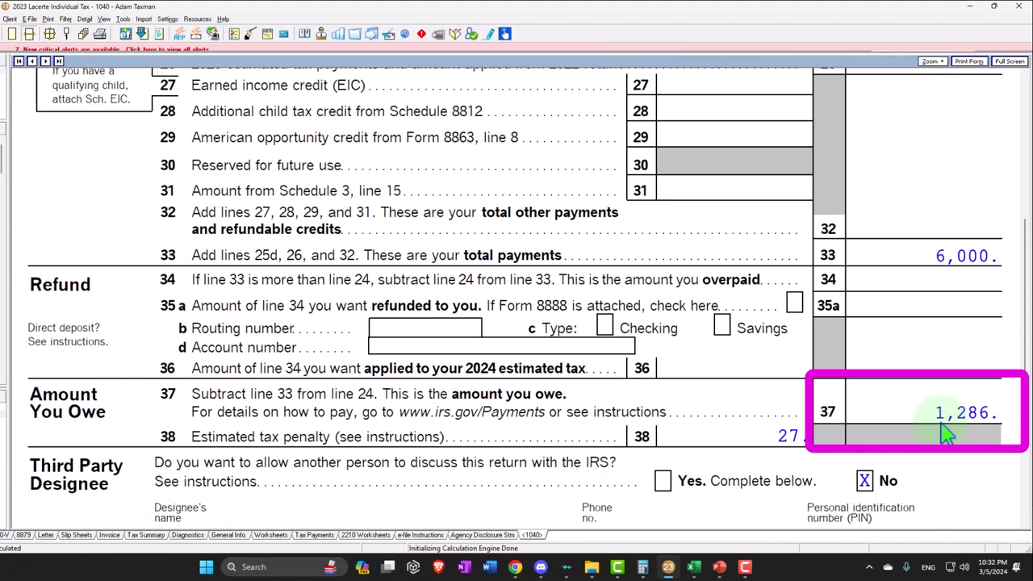
key("alt+Tab")
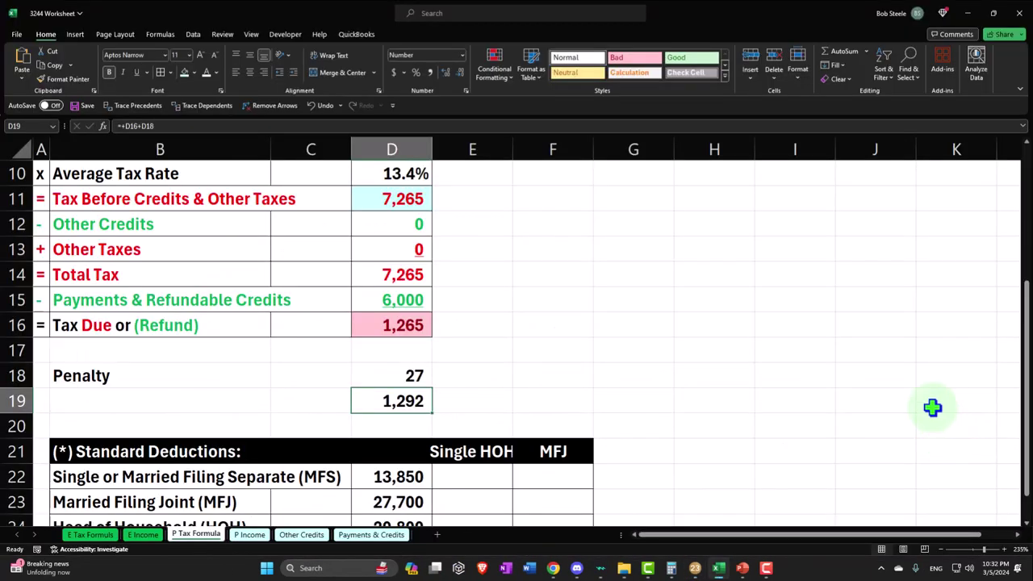
left_click_drag(552, 247, 550, 224)
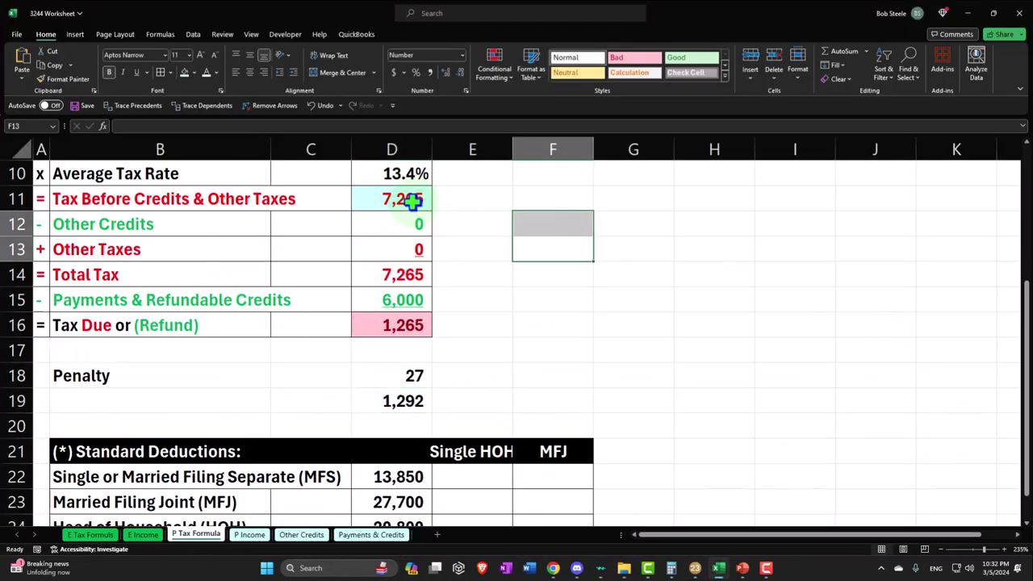
left_click(718, 569)
left_click(717, 569)
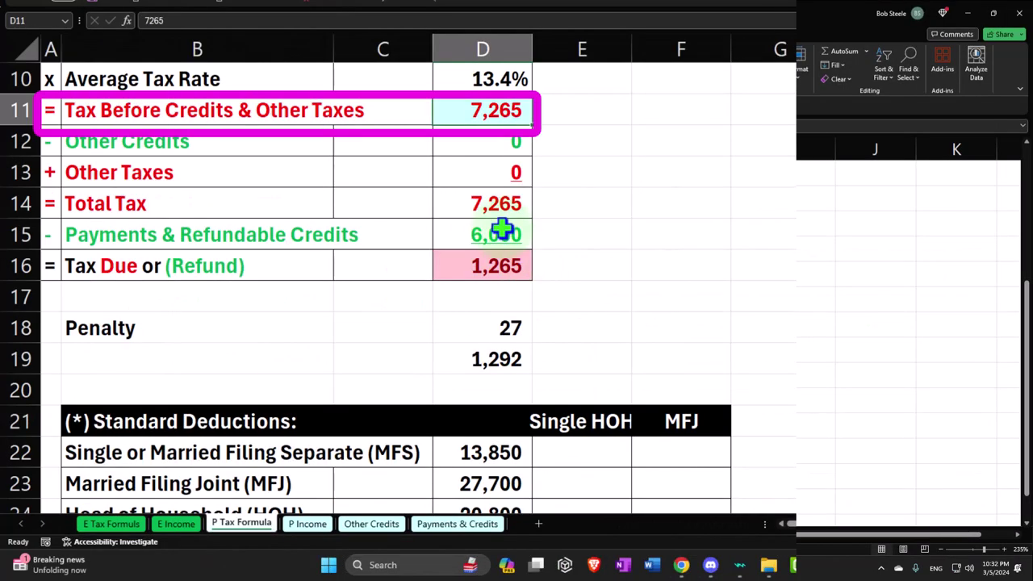
left_click(480, 110)
type("7")
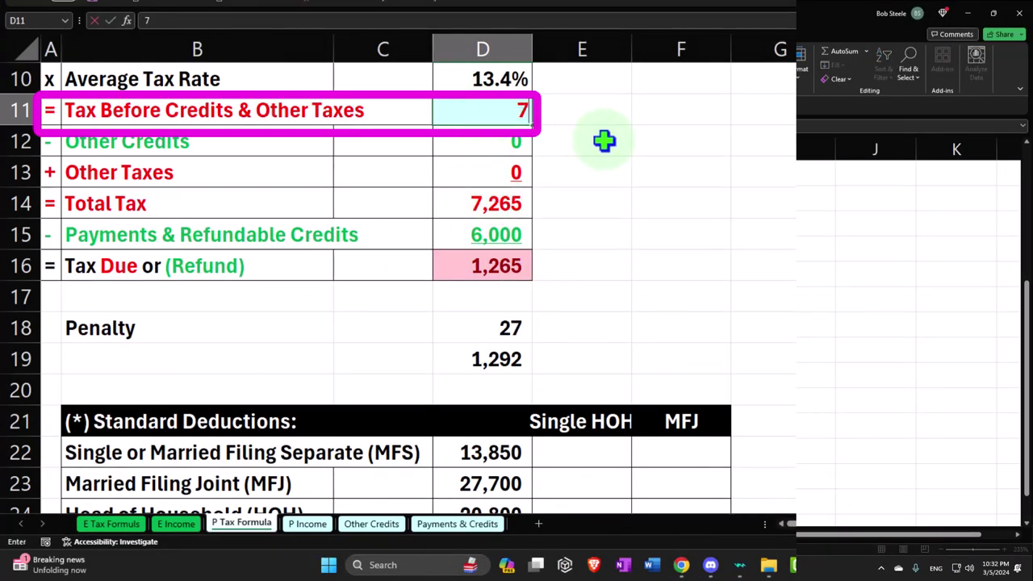
type(",259")
key("Return")
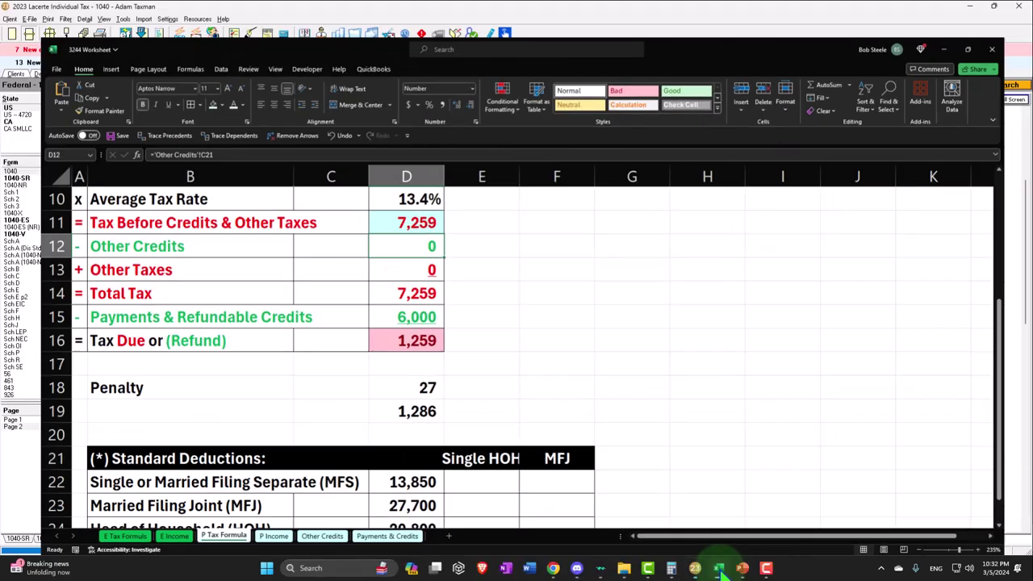
Compare the amount owed on Form 1040 line 37 in Lacerte with the total including penalty on the Excel worksheet
left_click(694, 568)
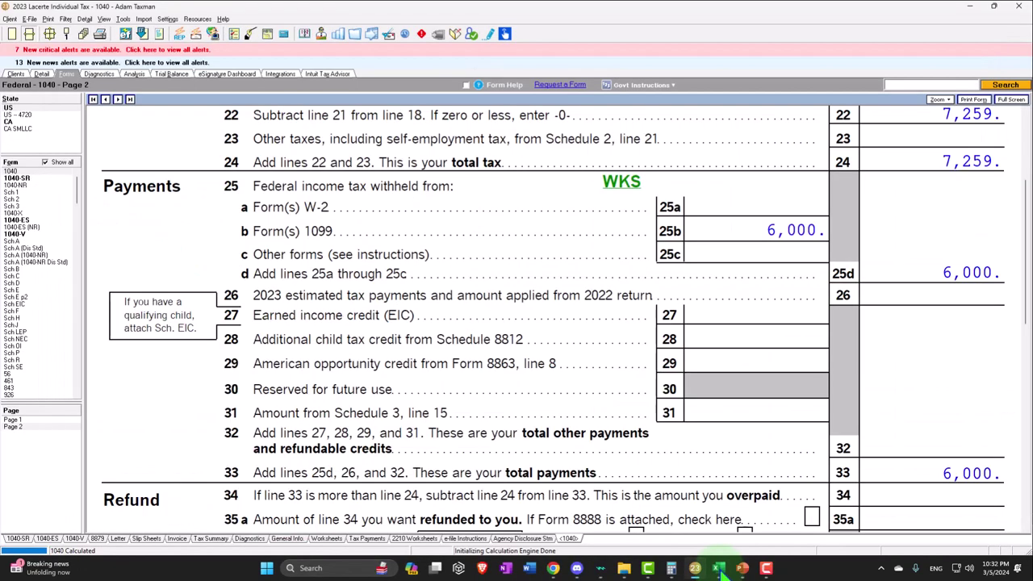
scroll(763, 380, "down", 1)
scroll(763, 380, "down", 3)
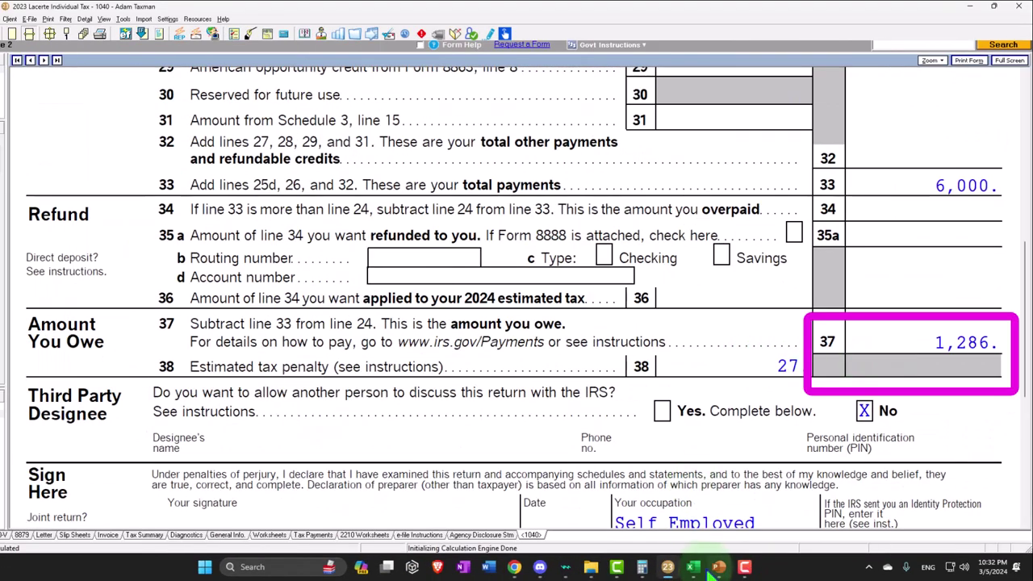
left_click(718, 568)
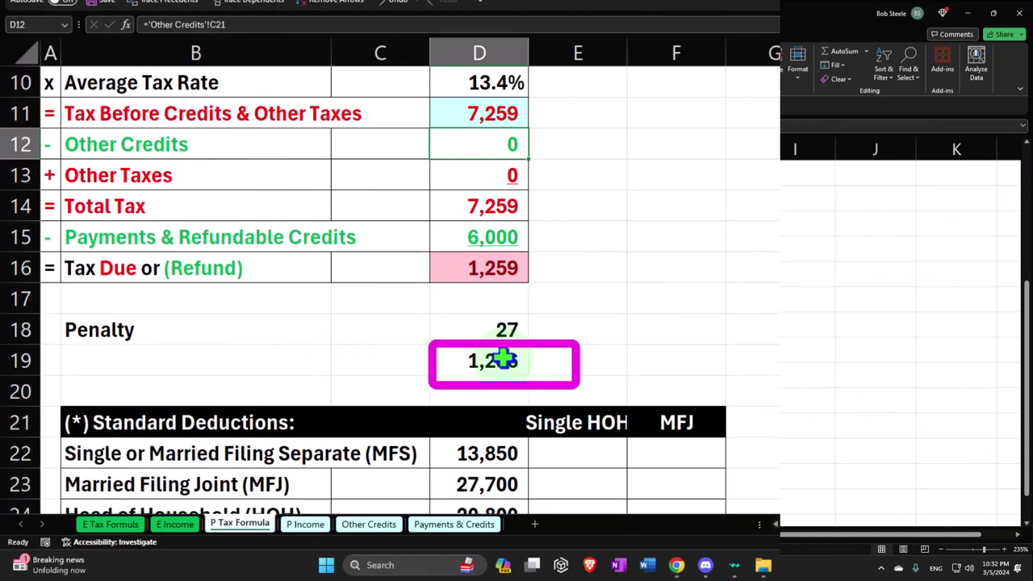
scroll(406, 336, "up", 3)
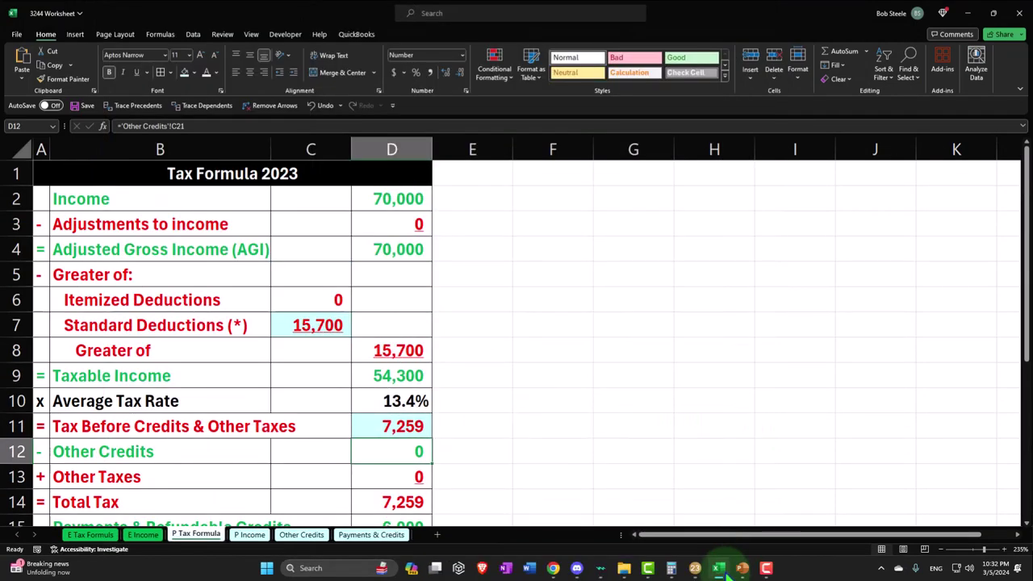
Switch to Lacerte and change the taxpayer's date of birth in the Client Information input
left_click(720, 569)
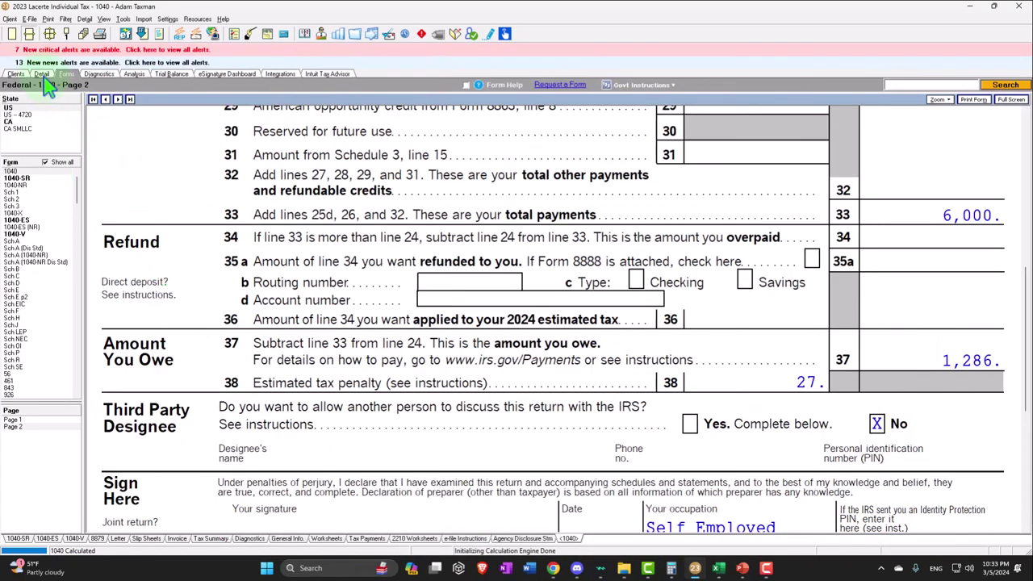
left_click(42, 74)
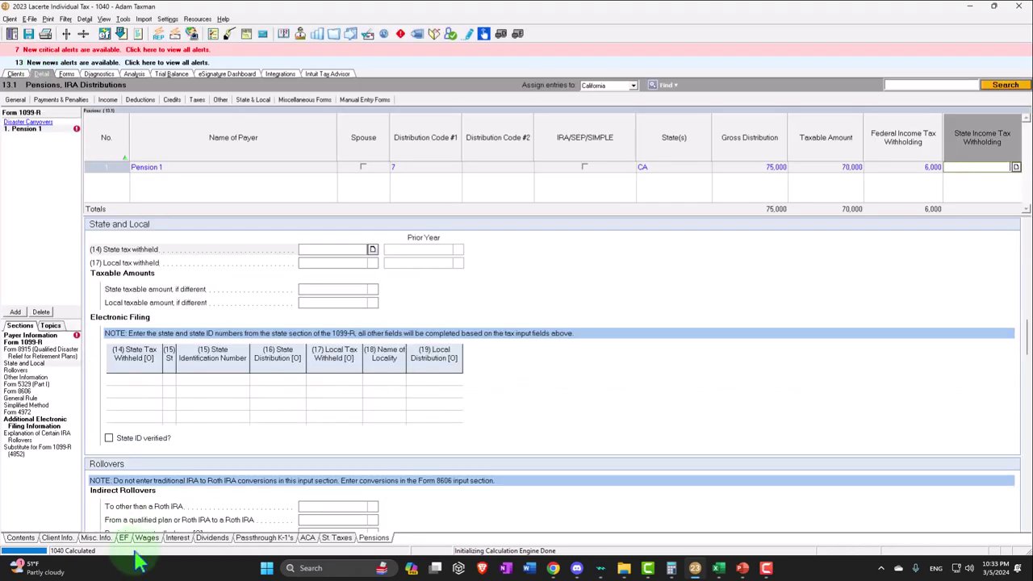
left_click(73, 538)
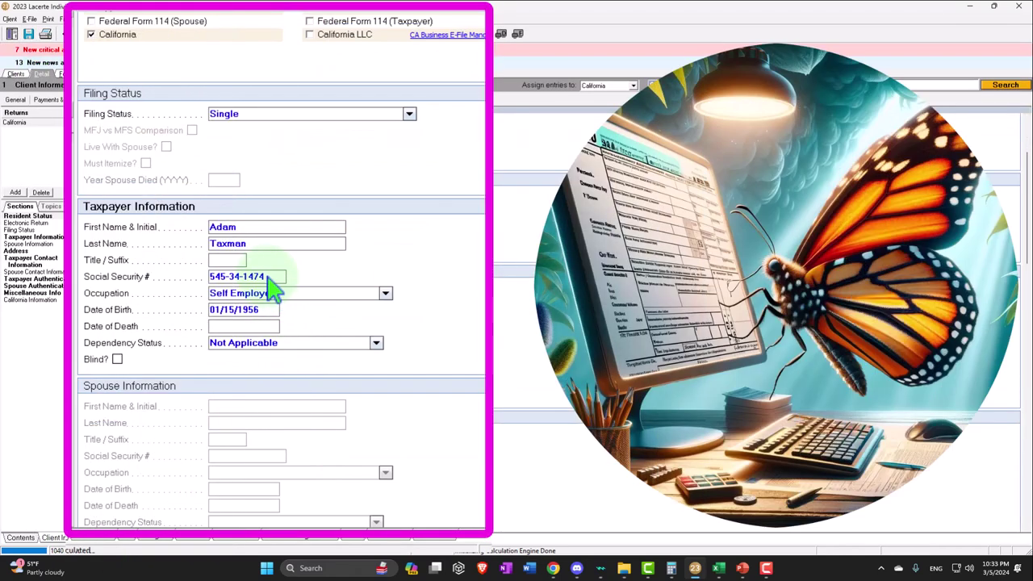
left_click(265, 314)
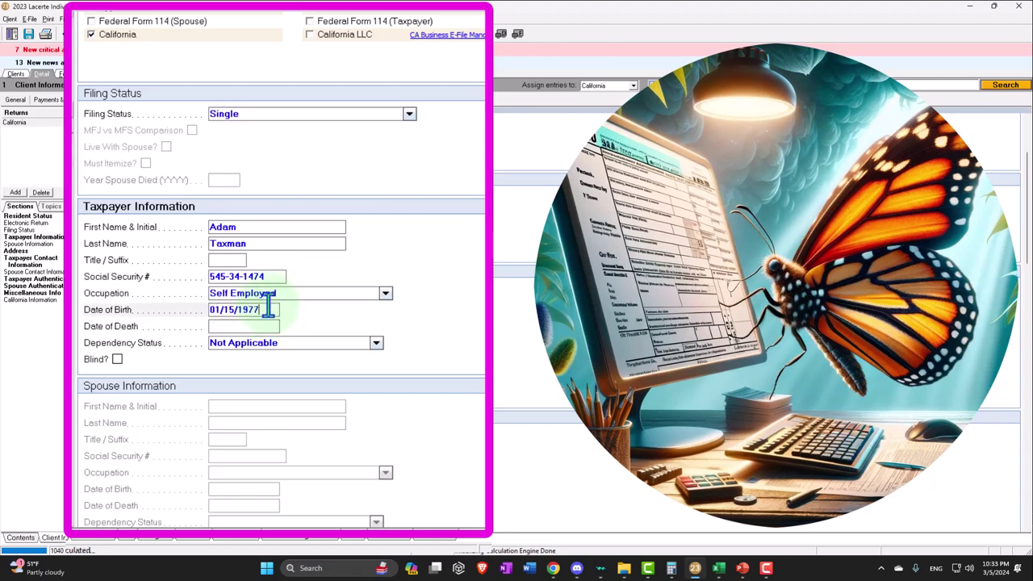
type("01/15/1977")
key("Tab")
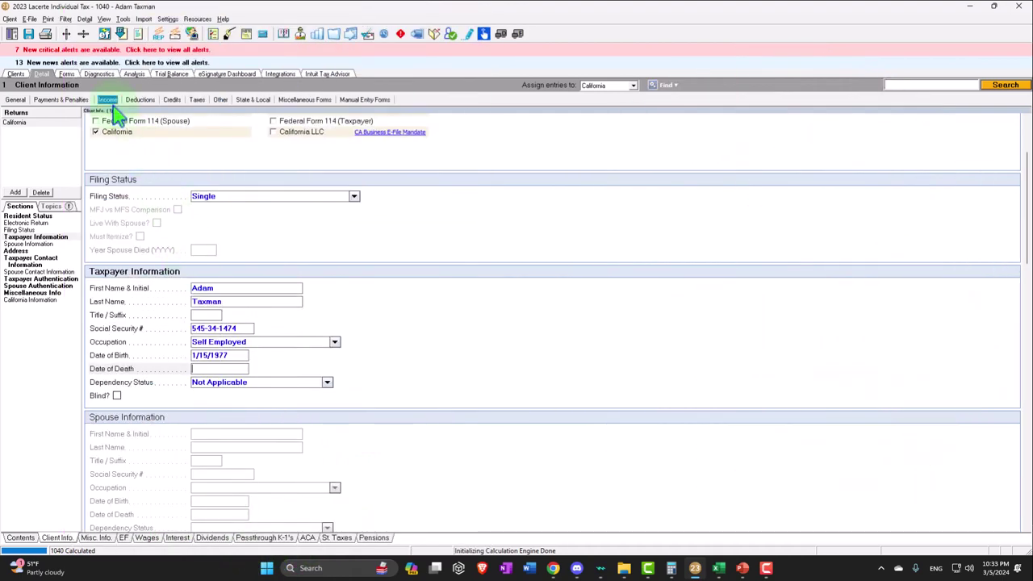
Set the taxable amount of Pension 1 to 75,000 and clear its federal income tax withholding in the pension input
left_click(107, 100)
left_click(133, 141)
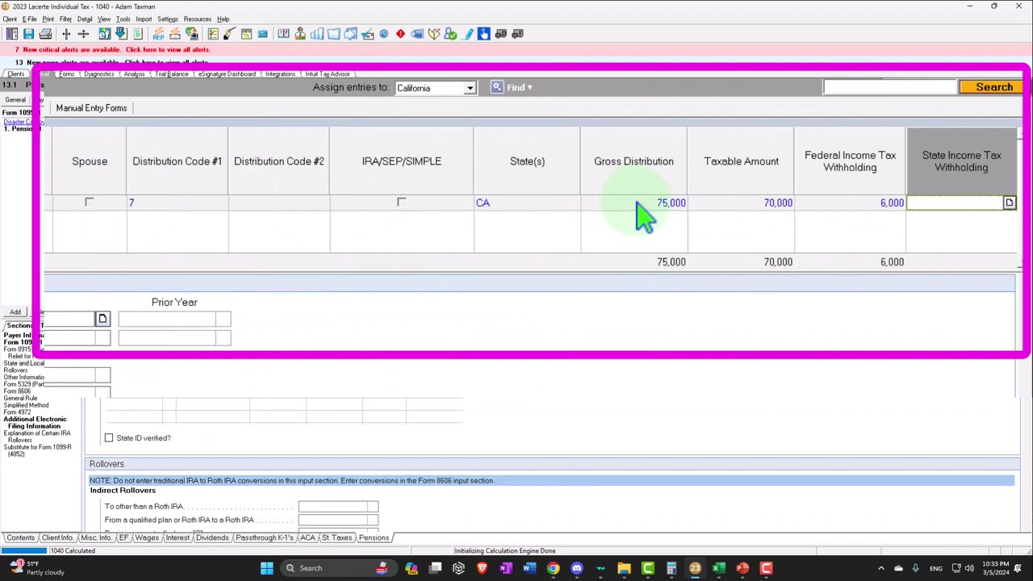
left_click(629, 204)
key("Tab")
key("Delete")
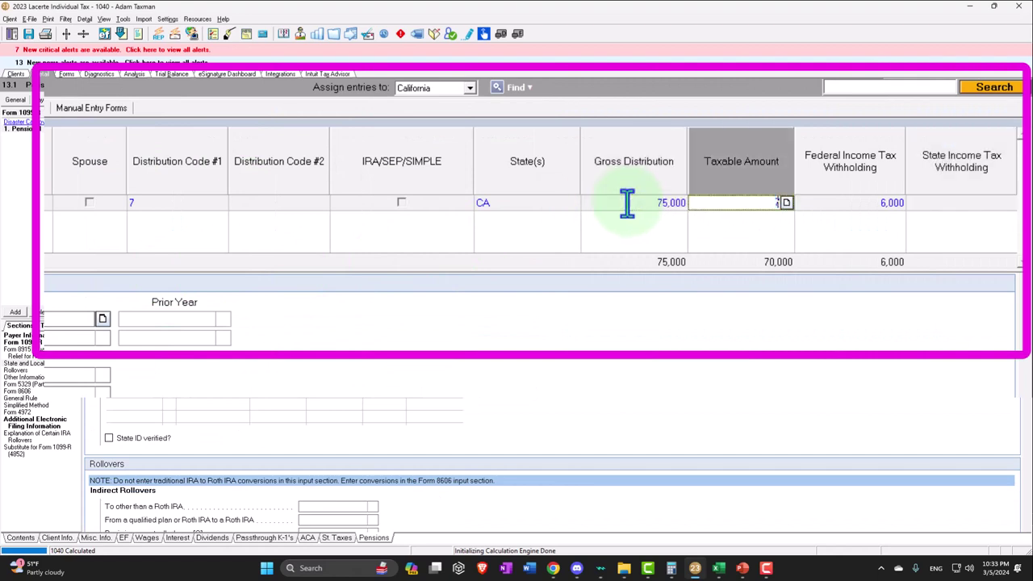
key("Tab")
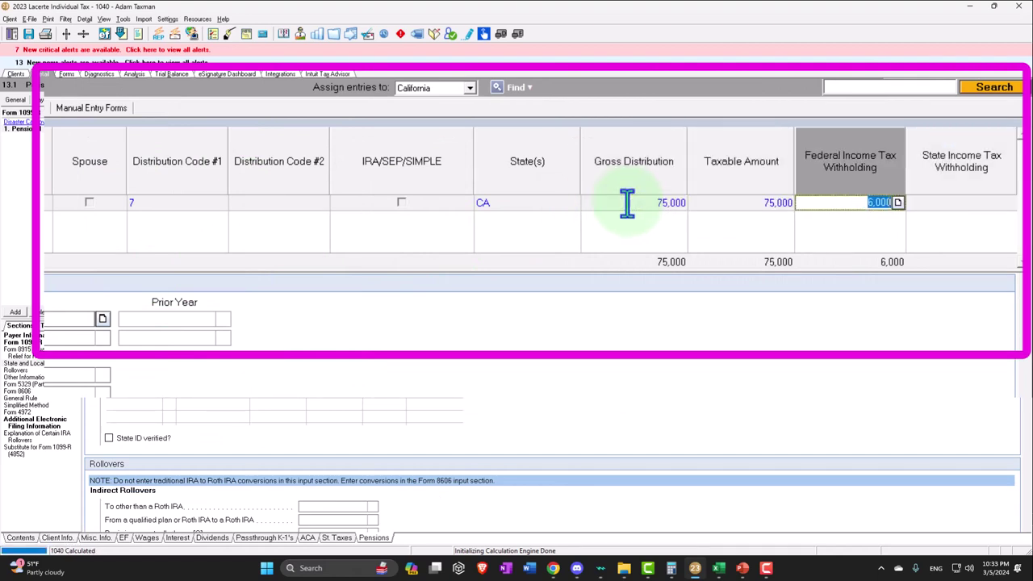
key("Tab")
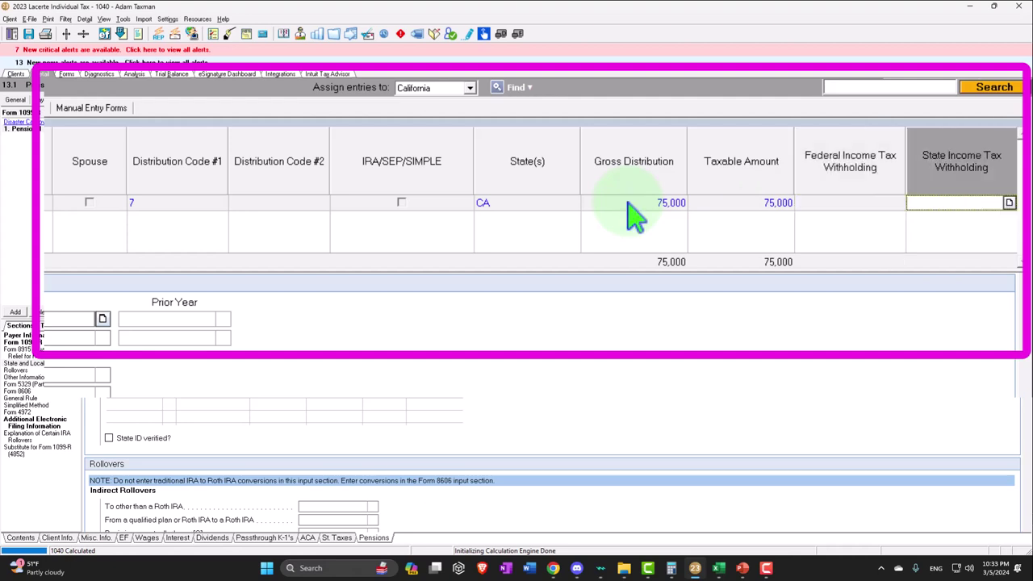
Set Distribution Code #1 of Pension 1 to 1 - Early distribution, no known exception
left_click(190, 205)
left_click(220, 203)
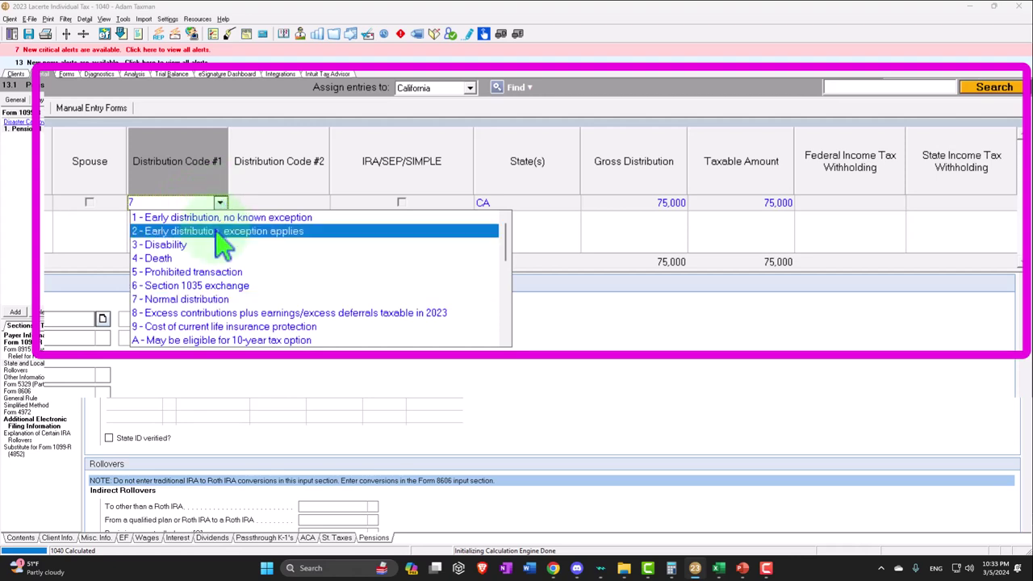
left_click(285, 224)
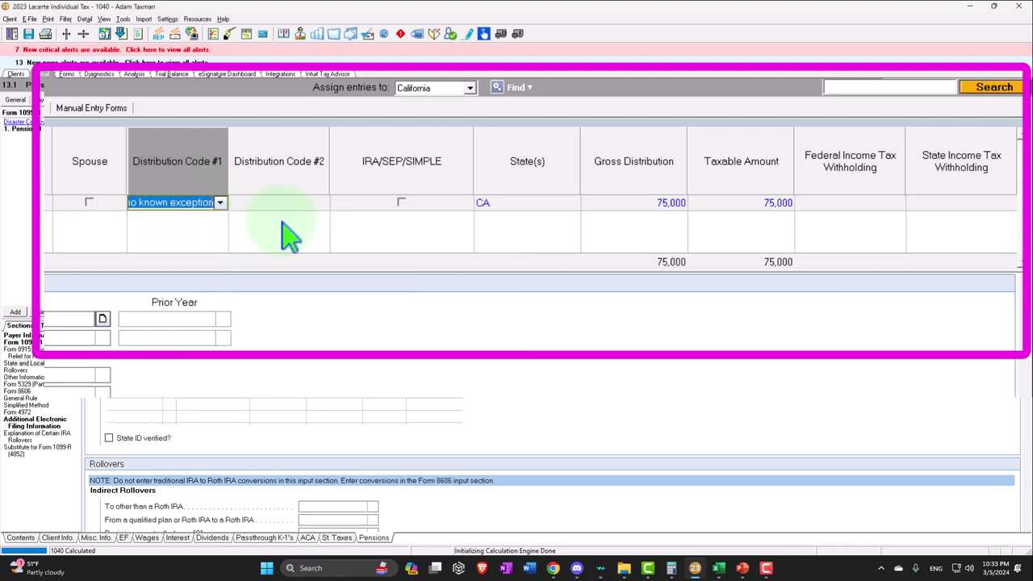
key("Tab")
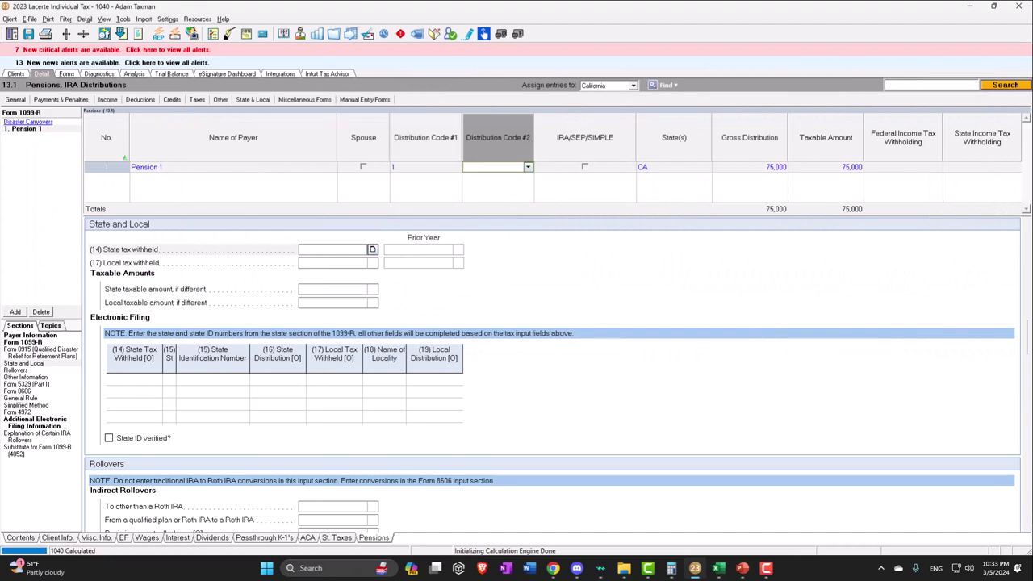
key("alt+Tab")
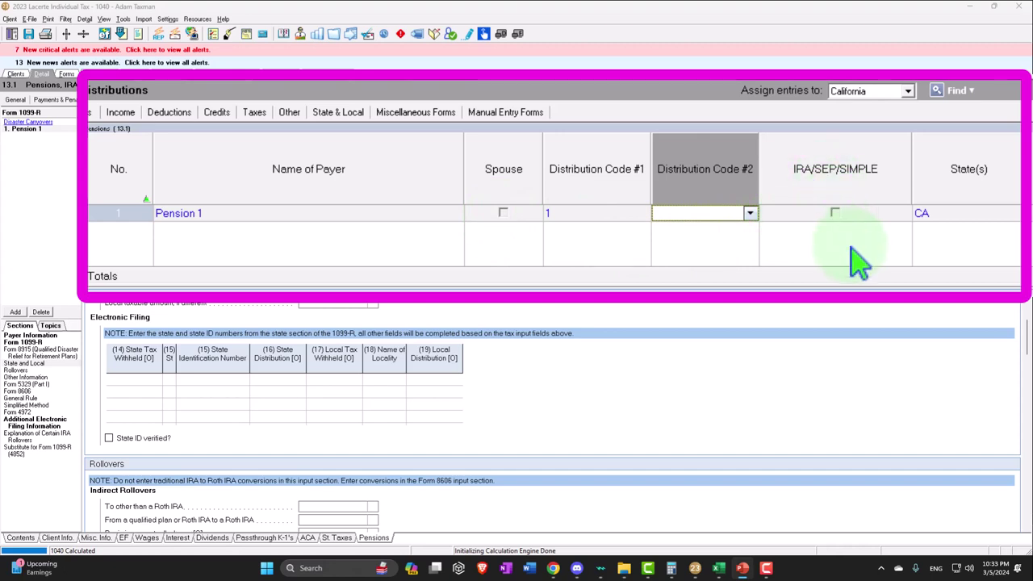
Review the pension income, standard deduction and taxable income on page 1 of the recalculated Form 1040
left_click(66, 74)
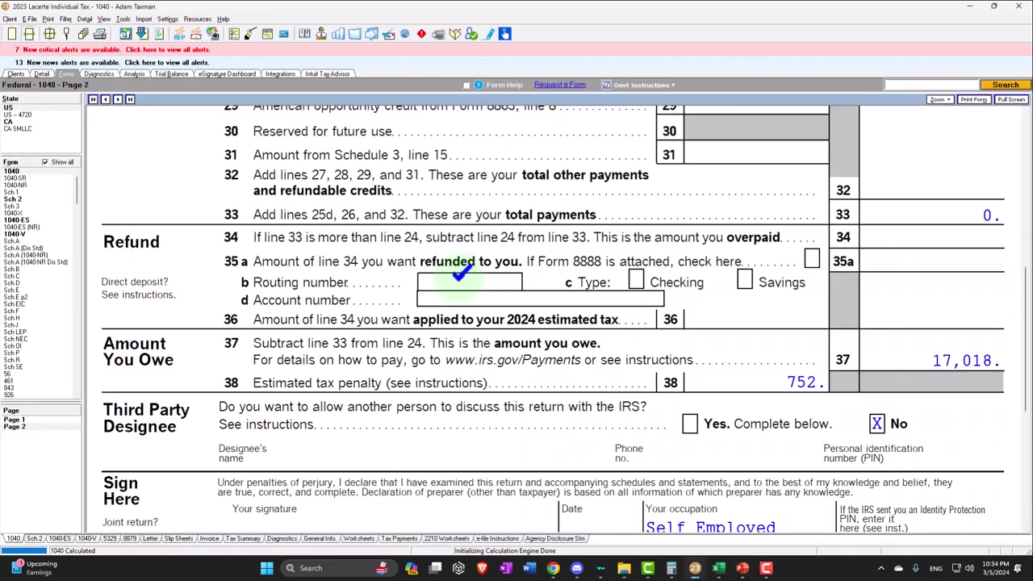
left_click(27, 426)
scroll(445, 352, "down", 10)
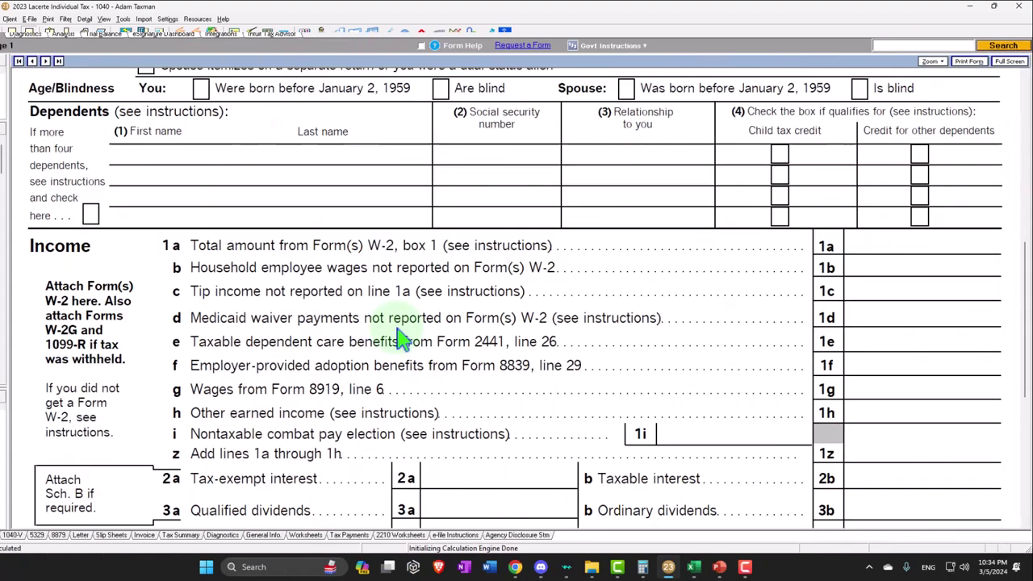
scroll(401, 339, "down", 5)
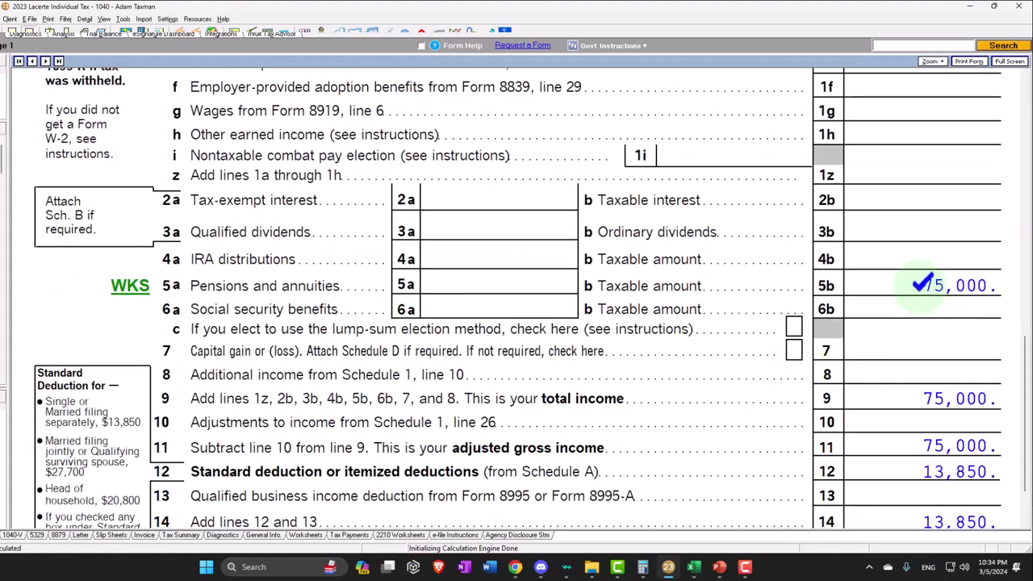
scroll(516, 323, "down", 3)
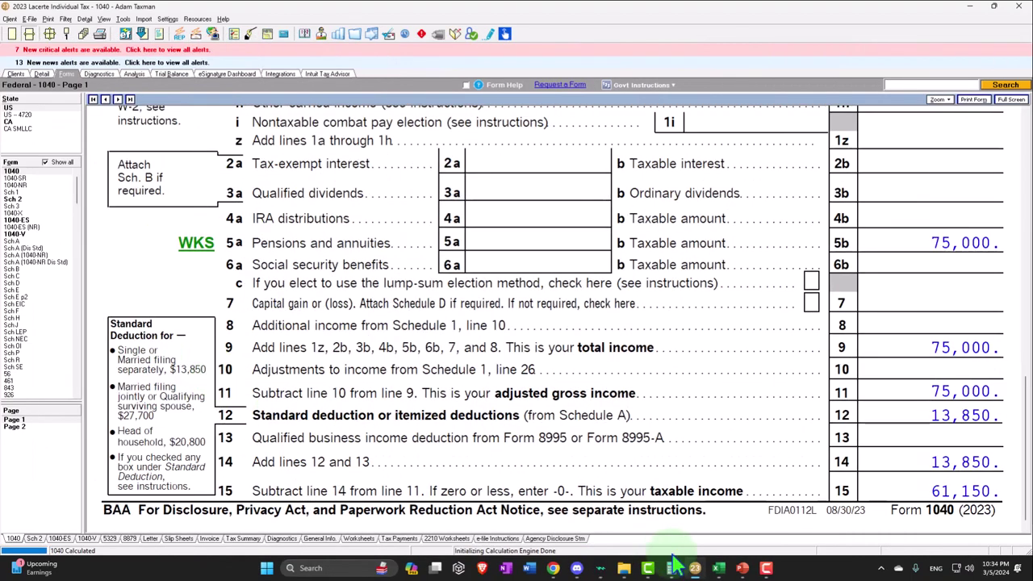
Switch to Excel and set the Pension amount in cell B32 of the P Income sheet to 75,000
left_click(719, 567)
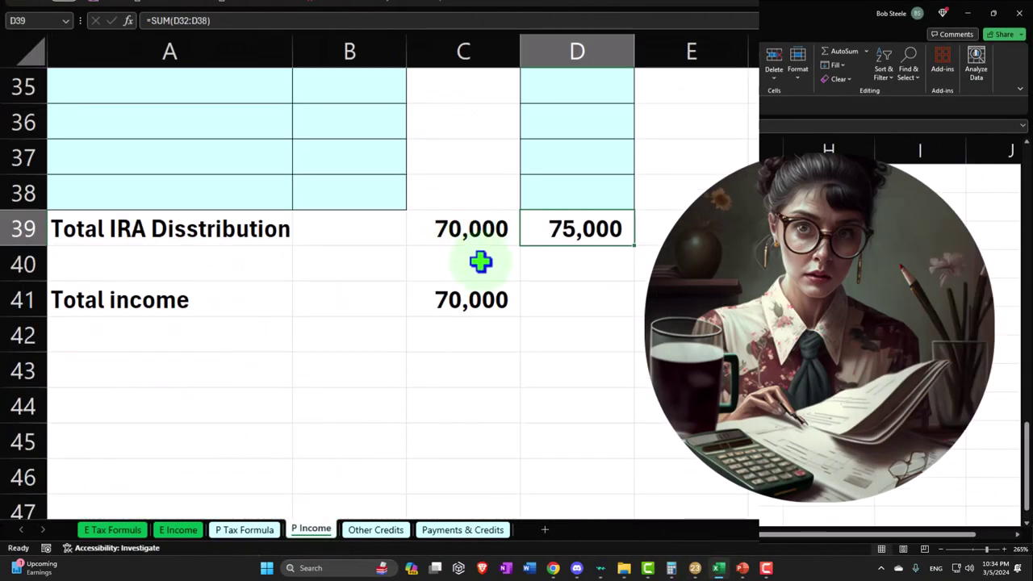
scroll(481, 262, "up", 2)
left_click(369, 193)
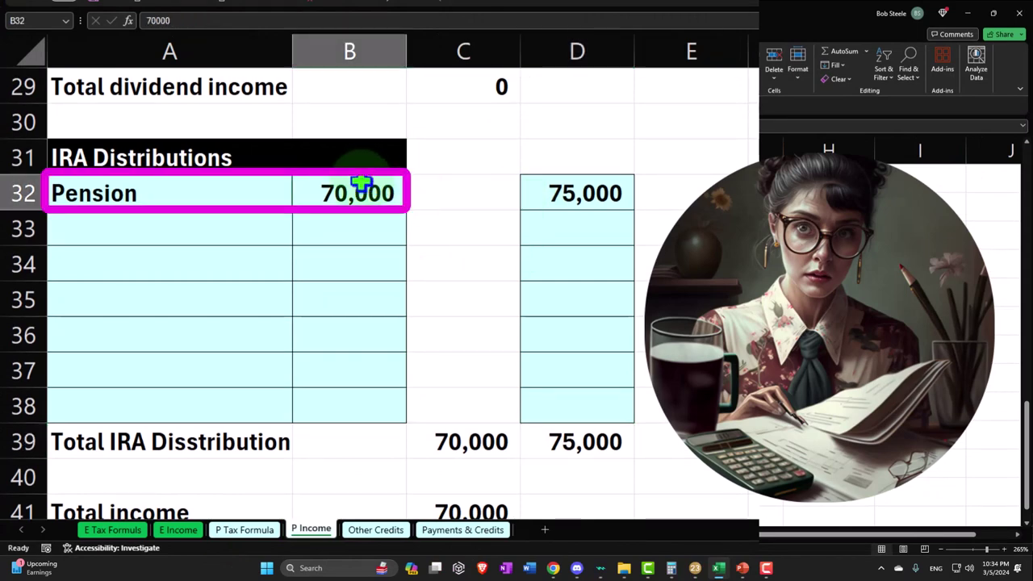
type("75,000")
key("Return")
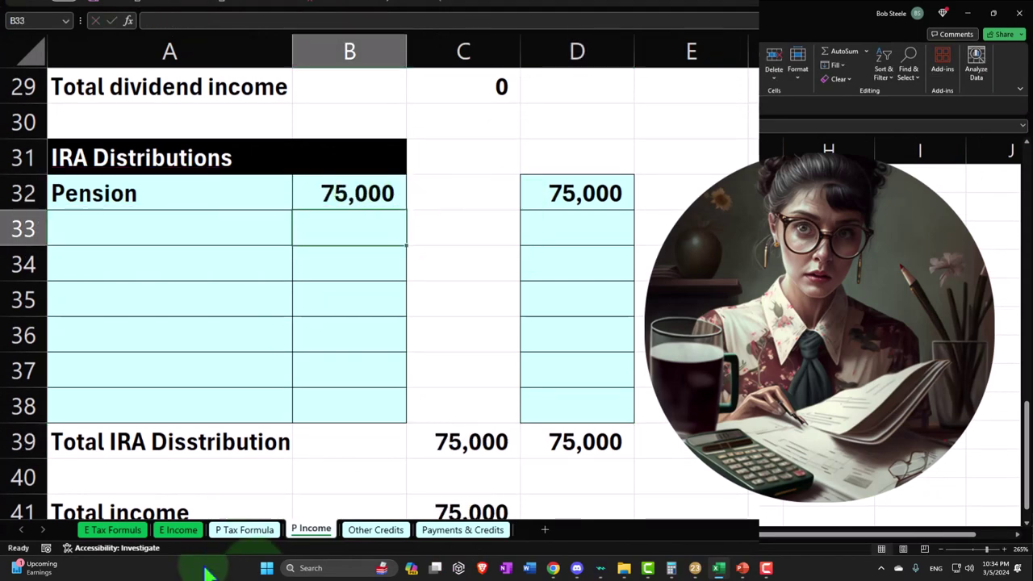
Reduce the Standard Deductions formula in cell C7 of the P Tax Formula sheet to =+D22 and check the Taxable Income cell
left_click(245, 529)
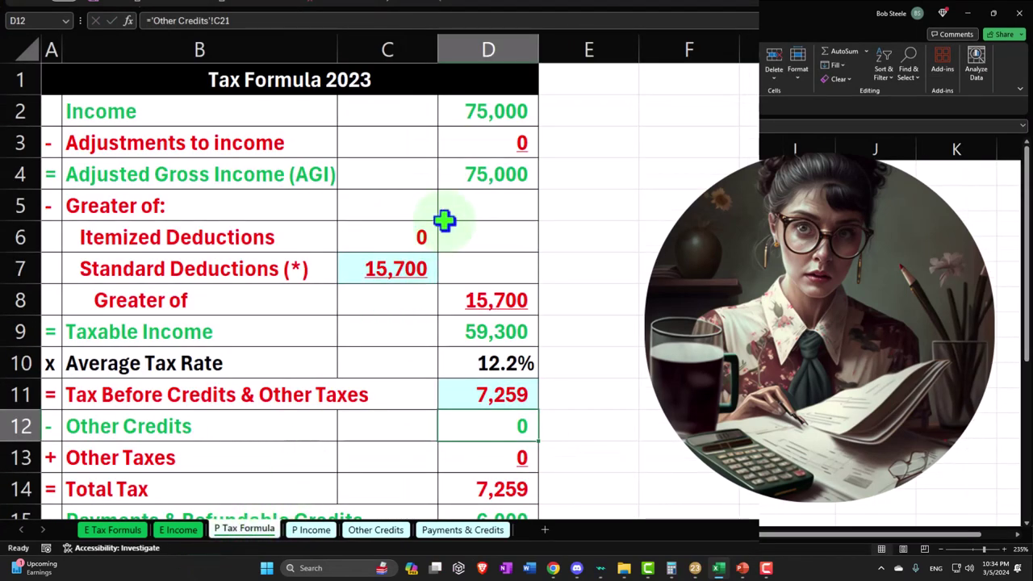
left_click(415, 267)
double_click(415, 269)
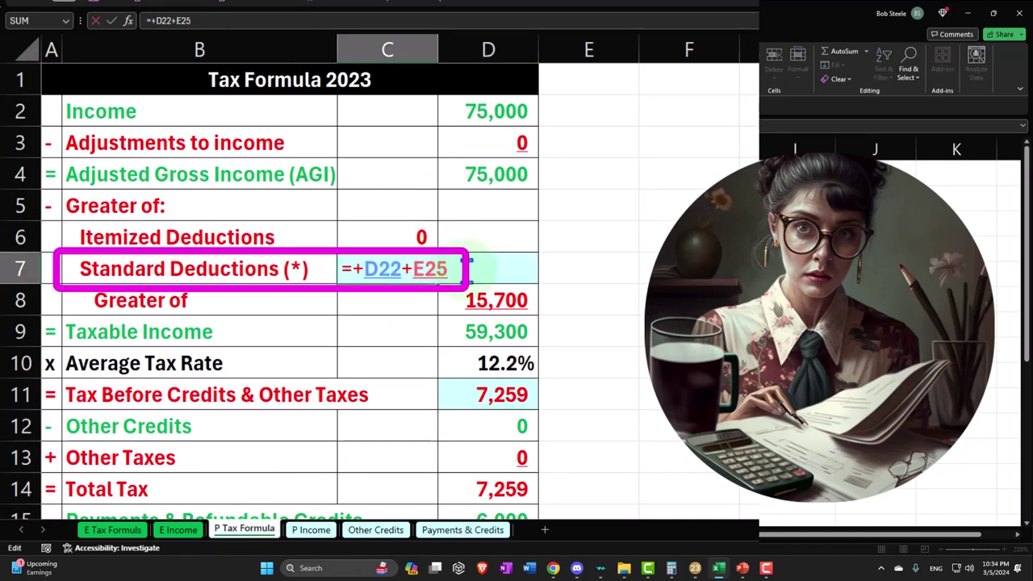
key("BackSpace")
key("BackSpace")
key("BackSpace")
key("BackSpace")
key("Return")
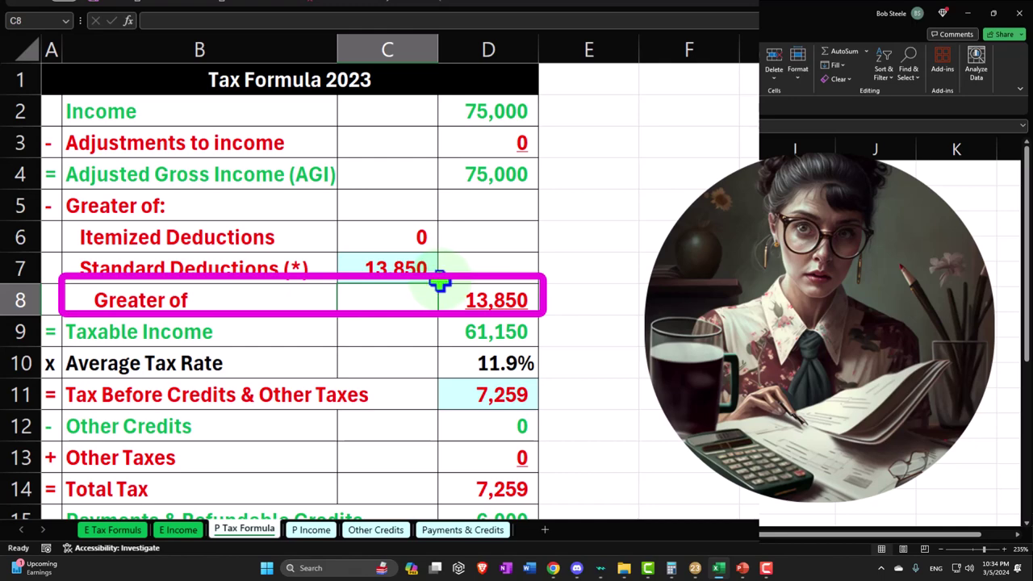
left_click(484, 325)
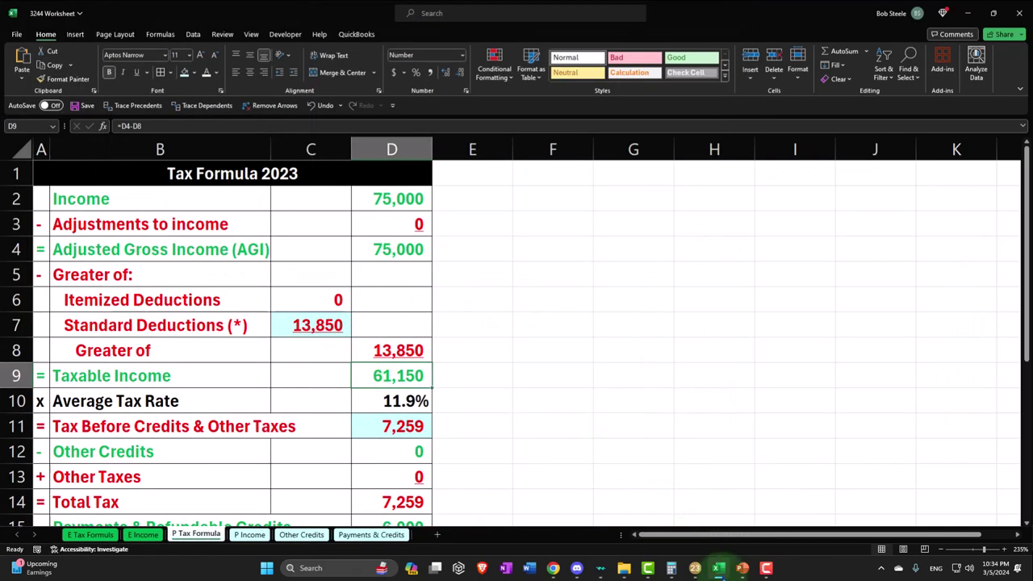
Switch to Lacerte and trace the early distribution's additional tax through Form 1040 page 2, Schedule 2 and Form 5329, listing only forms in use
left_click(718, 569)
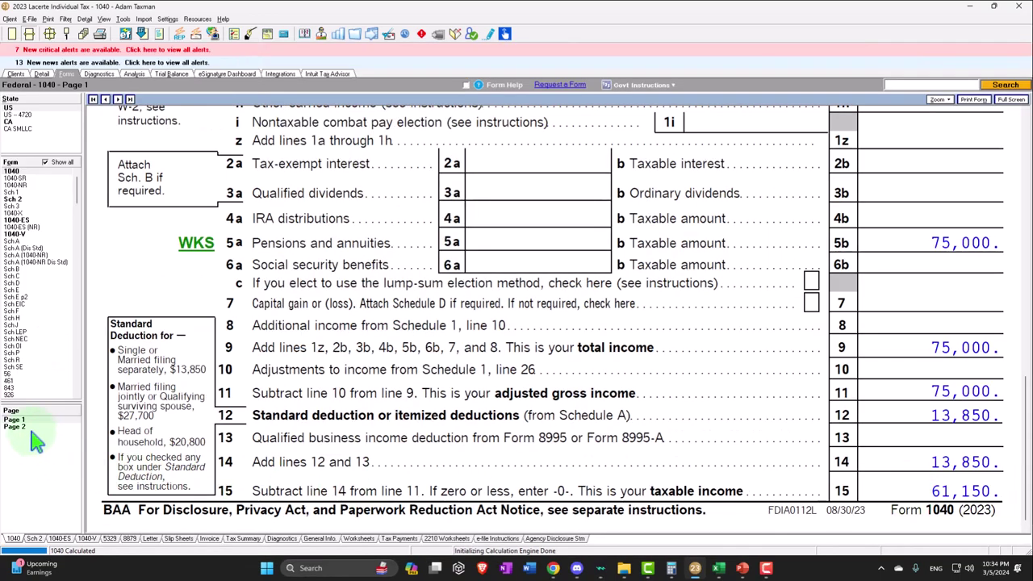
left_click(31, 423)
left_click(31, 427)
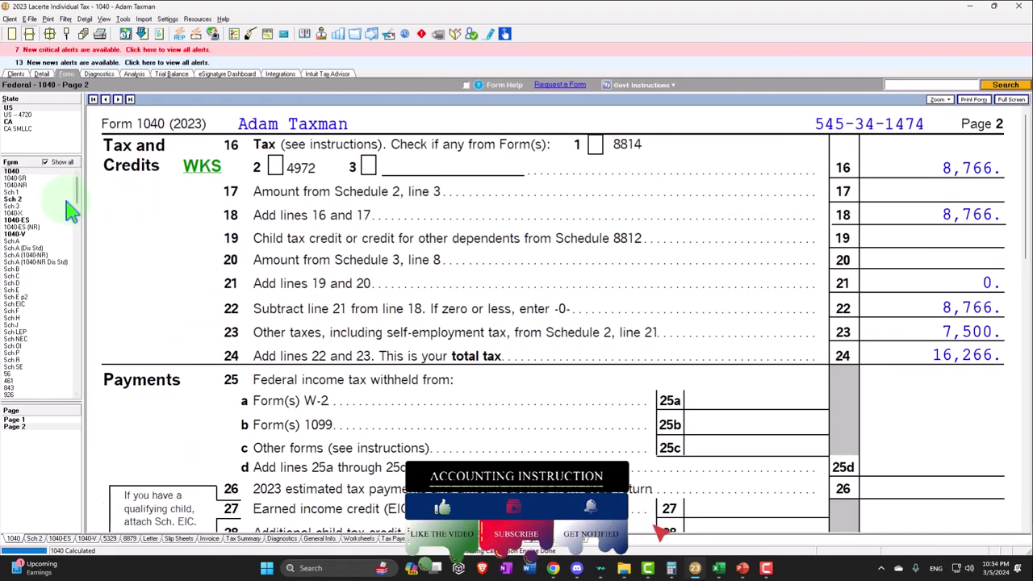
left_click(45, 161)
left_click(12, 178)
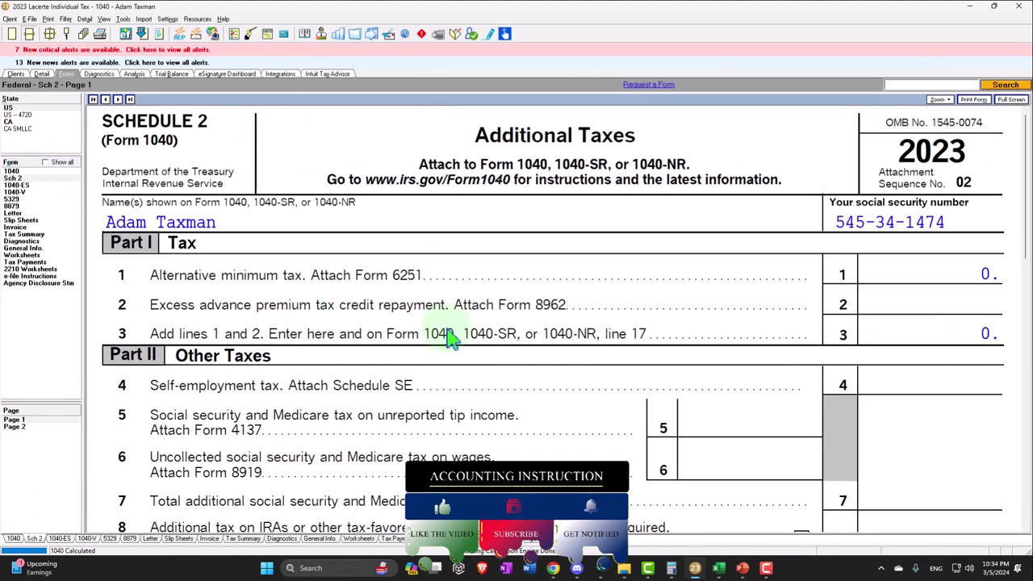
scroll(637, 408, "down", 3)
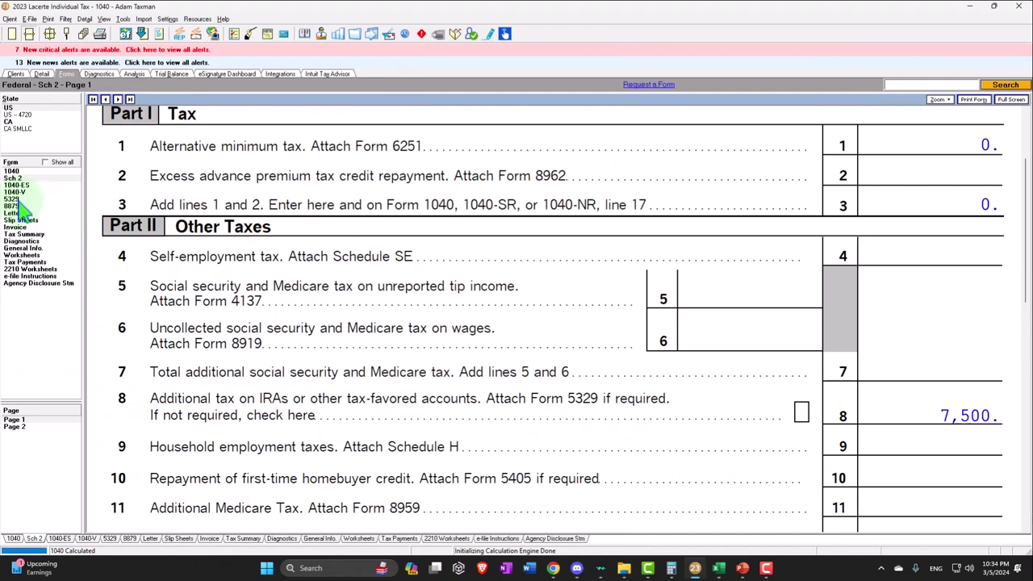
left_click(14, 199)
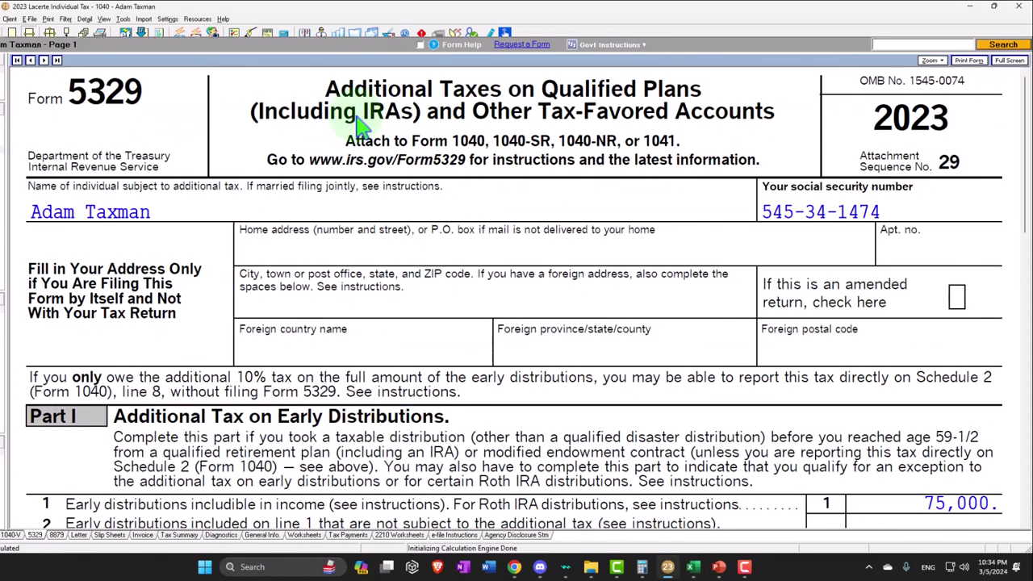
scroll(431, 307, "down", 3)
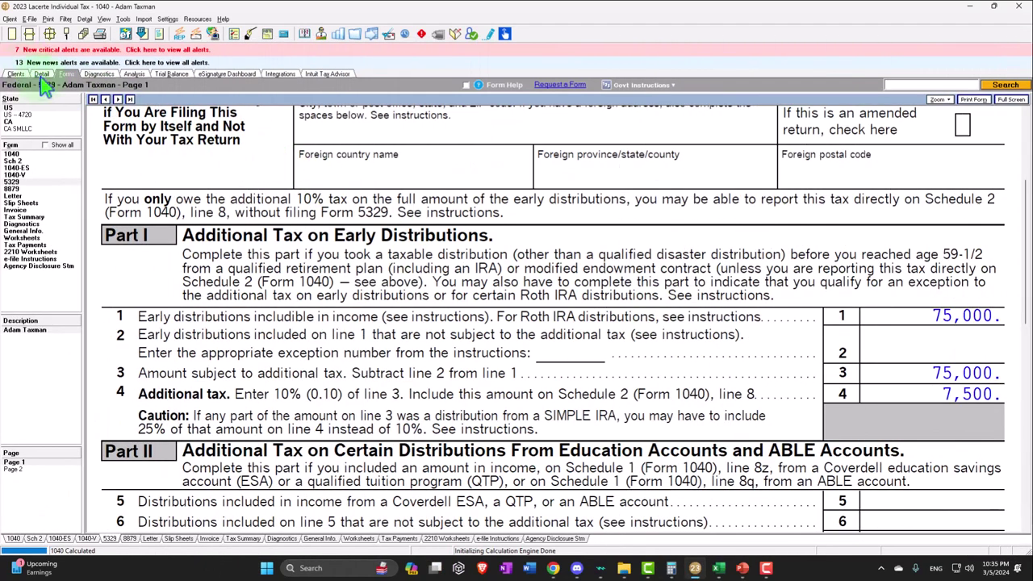
Set Distribution Code #1 of Pension 1 to 2 - Early distribution, exception applies, in the pension input
left_click(41, 74)
left_click(452, 169)
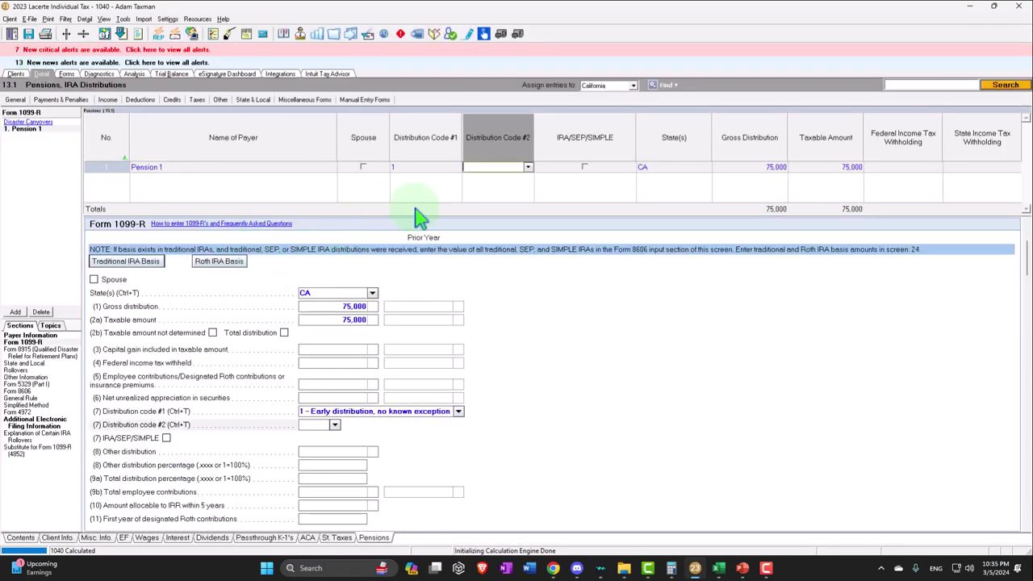
left_click(542, 206)
left_click(545, 206)
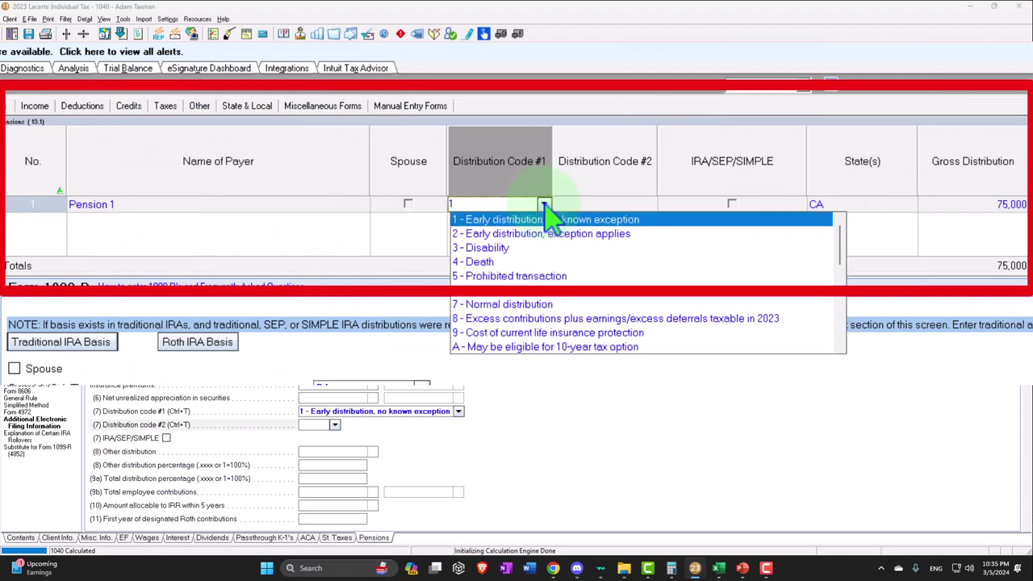
left_click(622, 236)
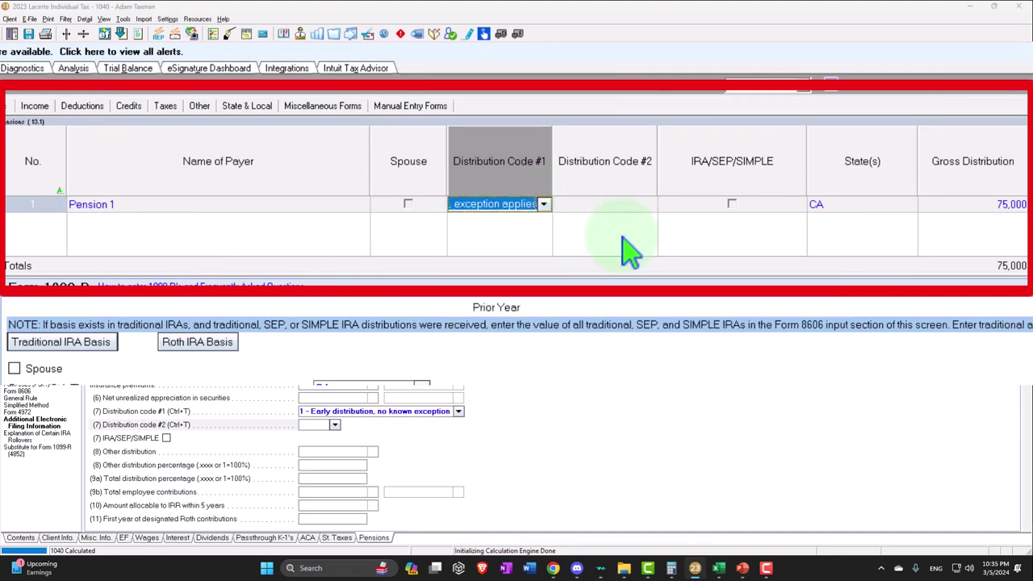
key("Tab")
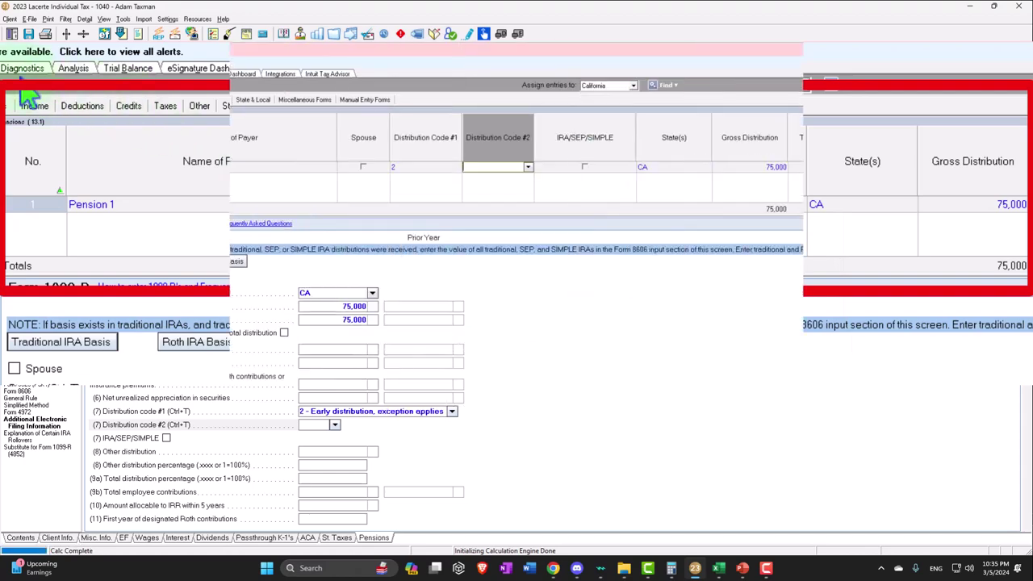
Review the pension income, taxable income, other taxes and total tax on pages 1 and 2 of the recalculated Form 1040
left_click(66, 73)
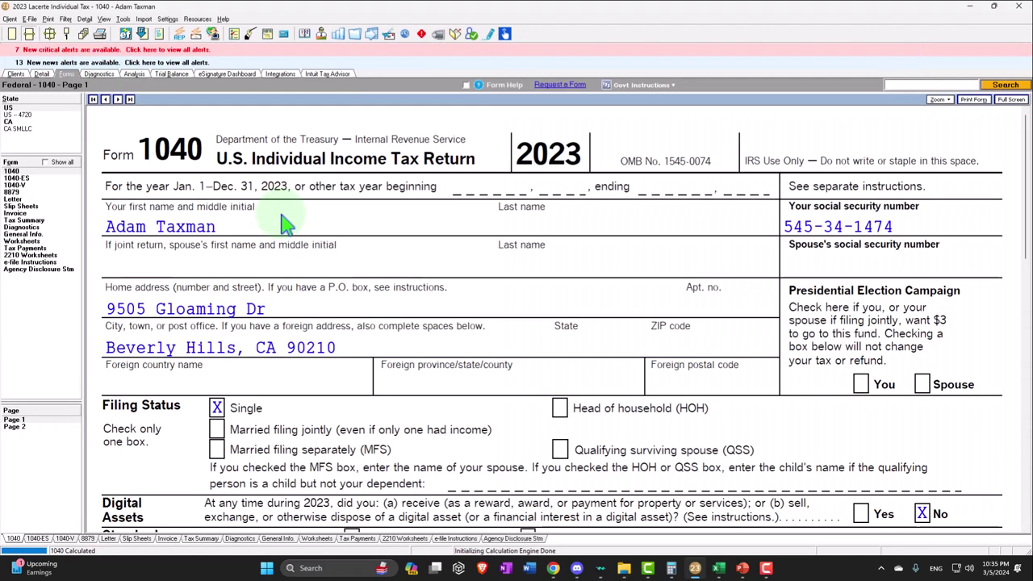
scroll(284, 210, "down", 10)
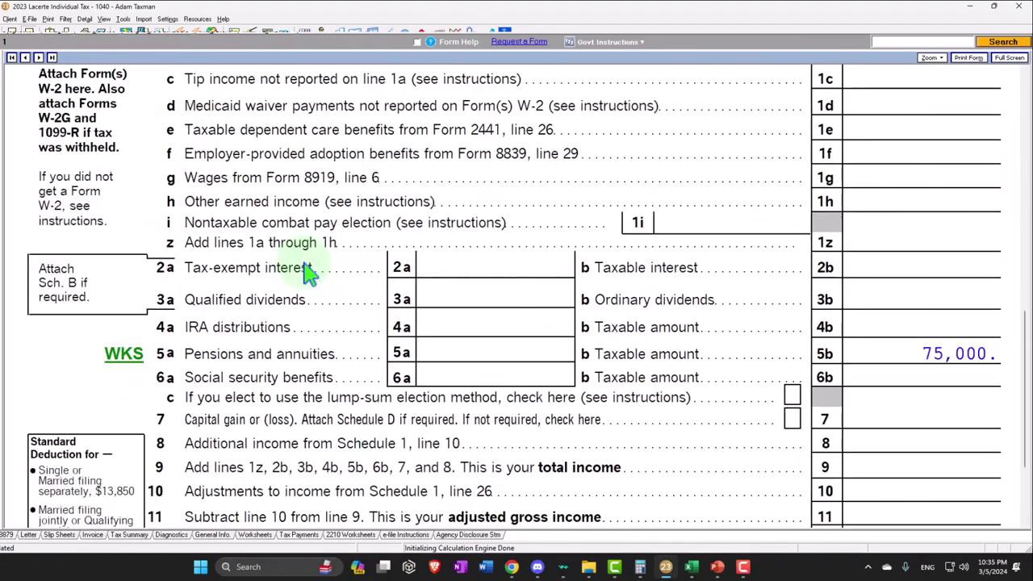
scroll(311, 275, "down", 3)
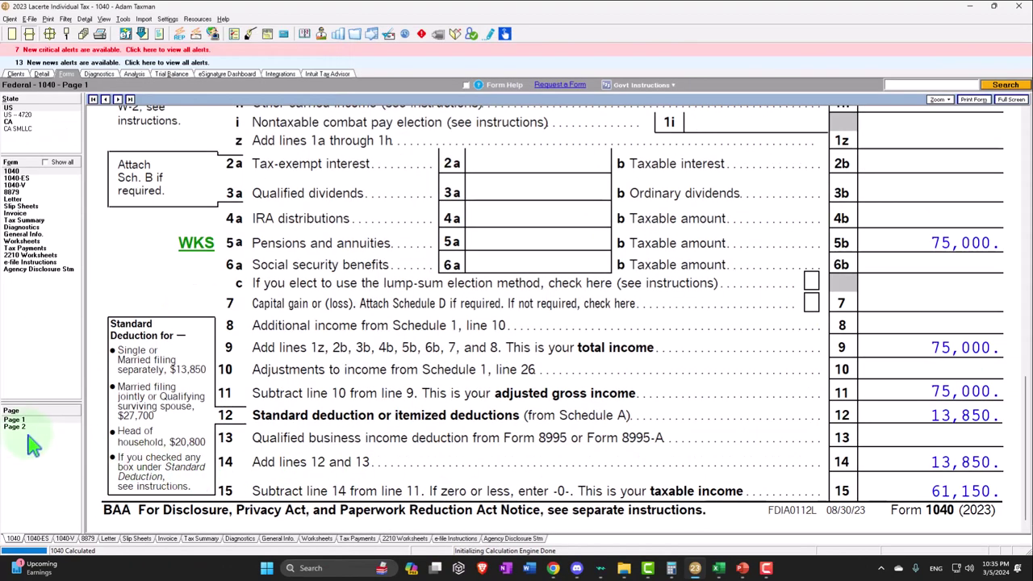
left_click(14, 425)
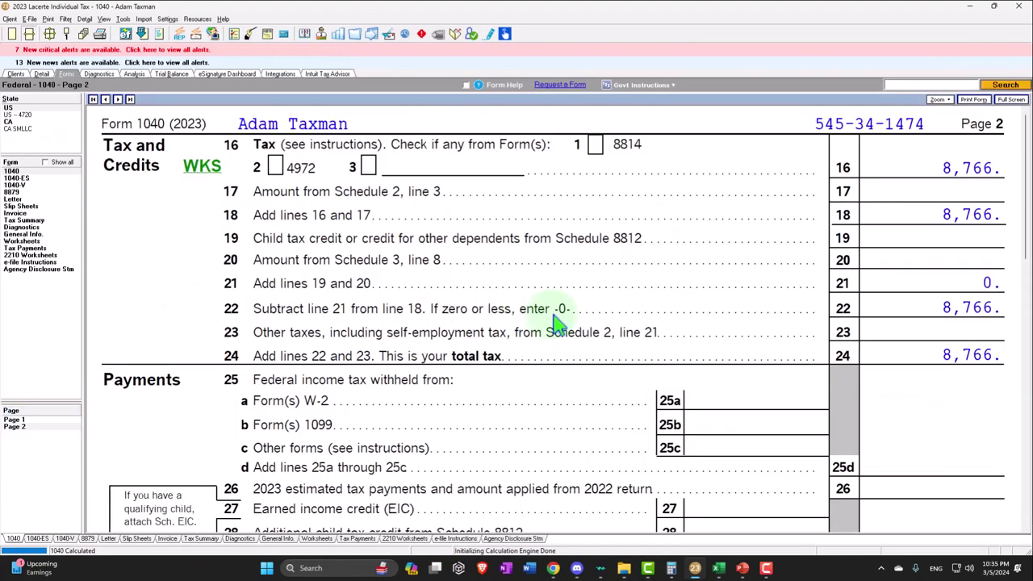
scroll(817, 287, "down", 2)
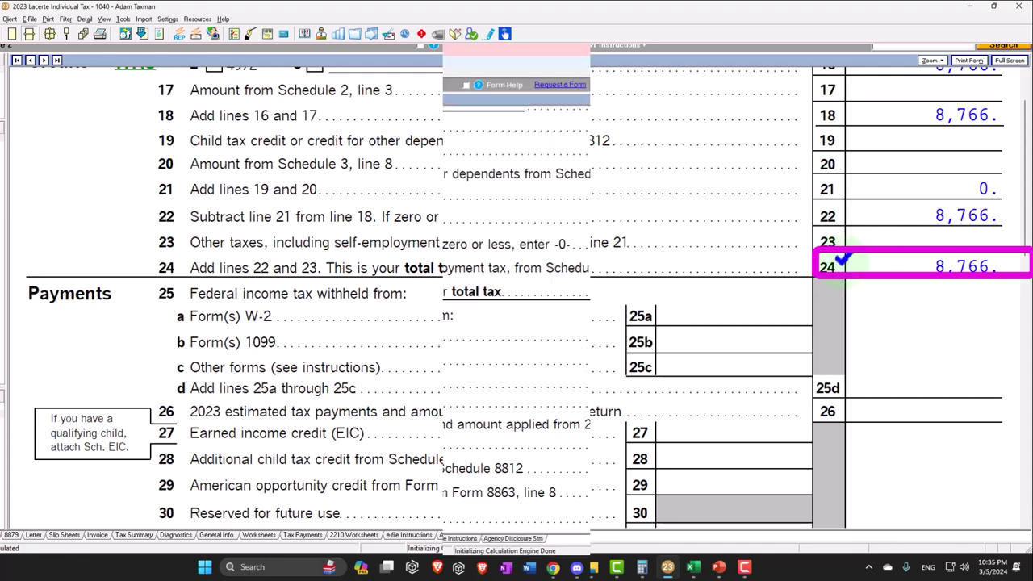
left_click(25, 427)
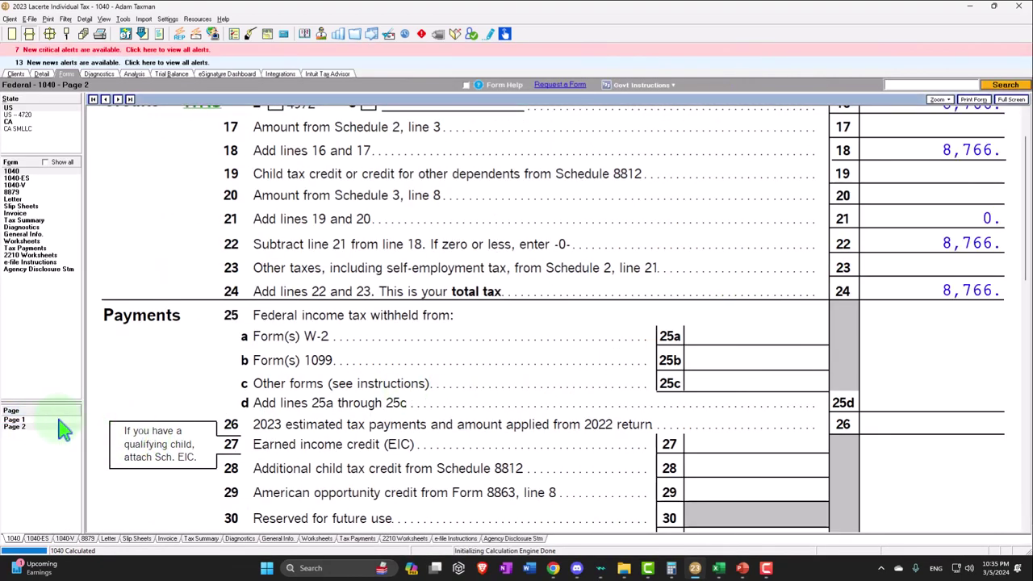
left_click(24, 420)
scroll(272, 393, "down", 10)
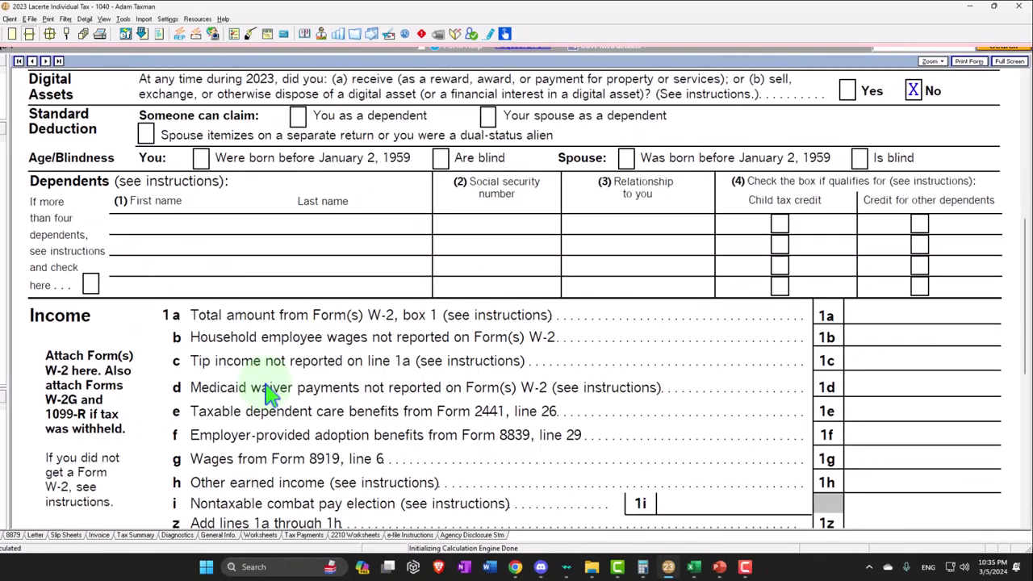
scroll(276, 395, "down", 2)
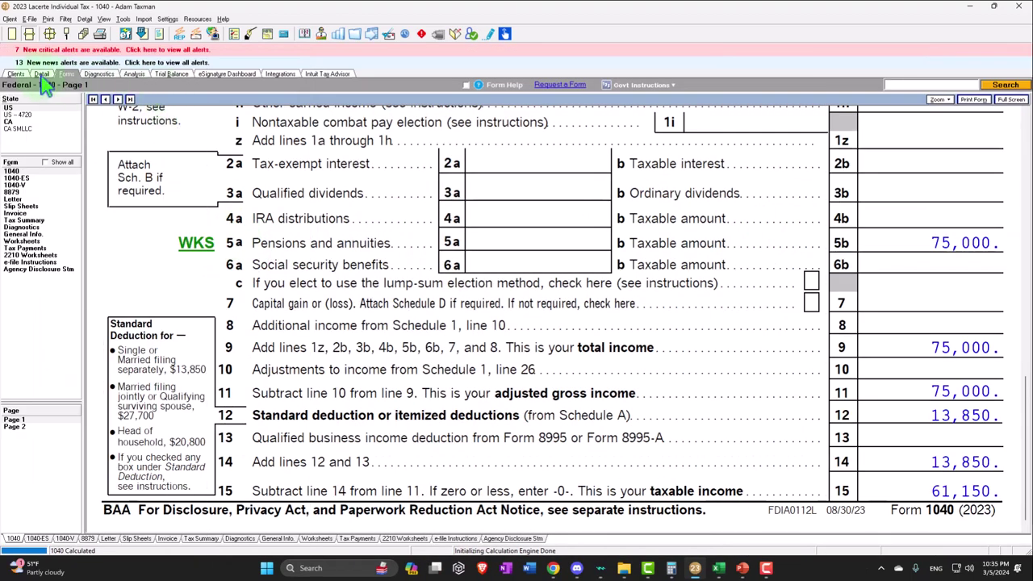
Mark Pension 1 as IRA/SEP/SIMPLE in the pension input and check the IRA distributions line on Form 1040
left_click(41, 74)
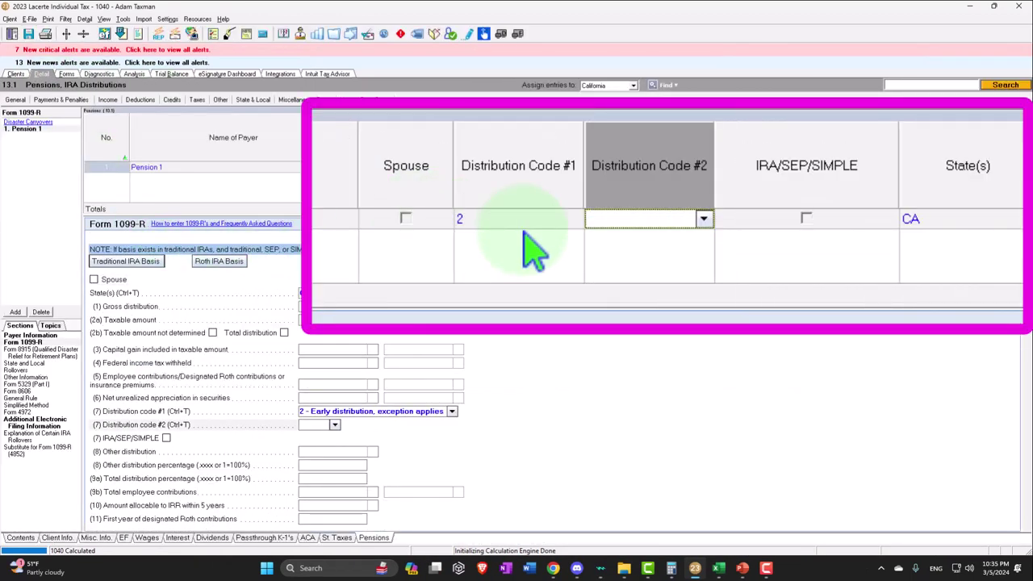
left_click(584, 166)
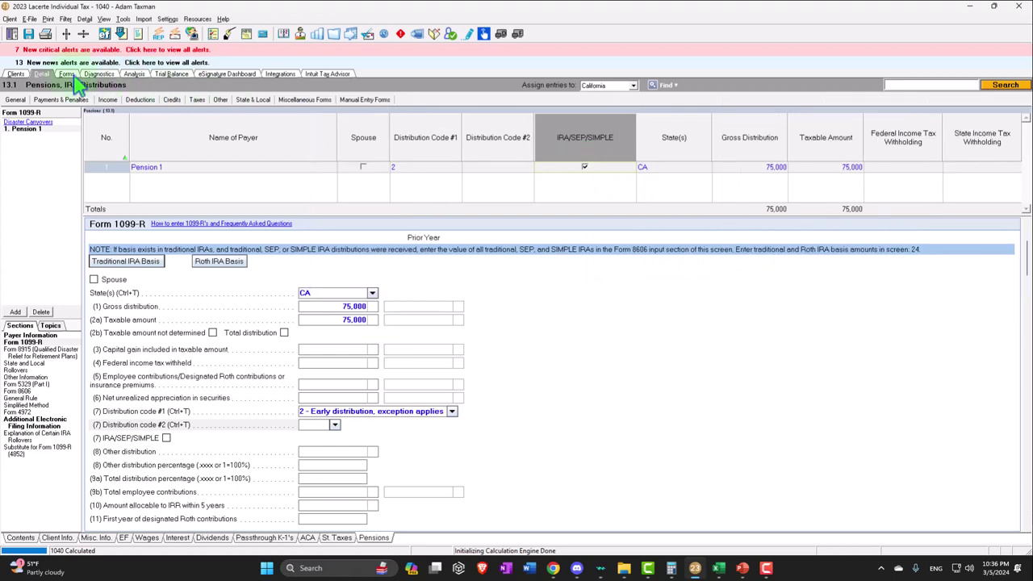
left_click(69, 76)
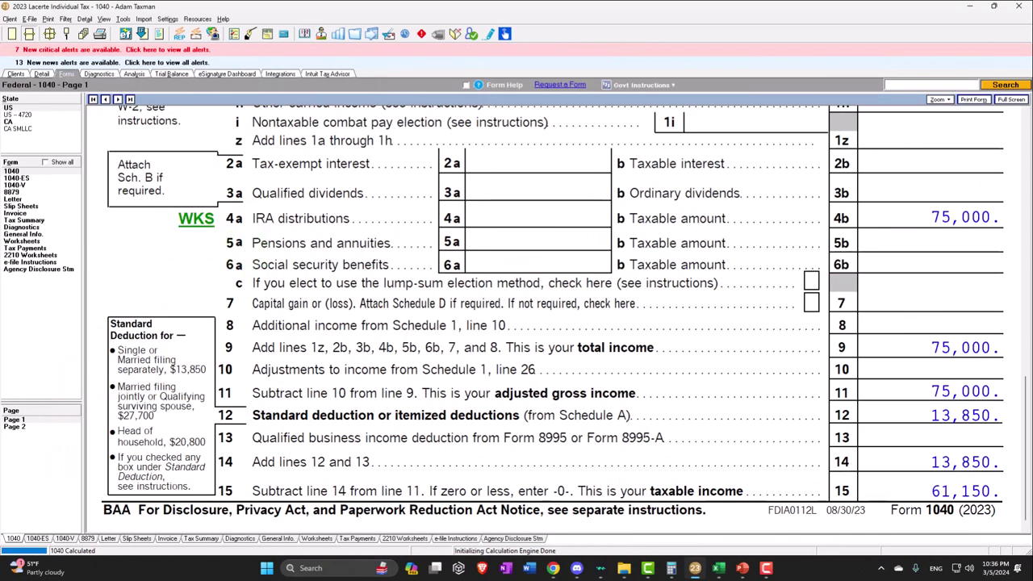
key("alt+Tab")
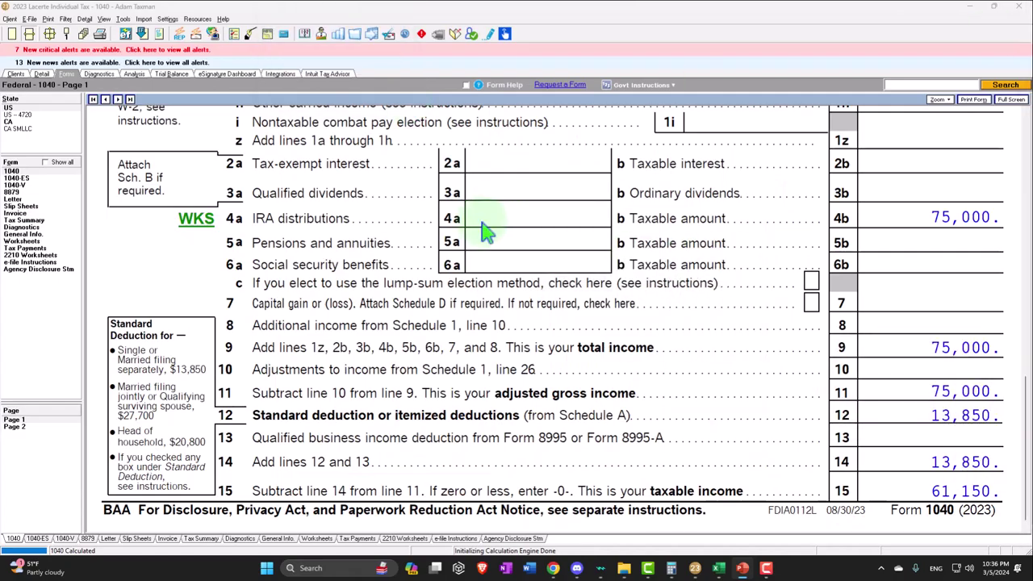
Clear the IRA/SEP/SIMPLE mark of Pension 1 and check the pensions and annuities line on Form 1040
left_click(42, 73)
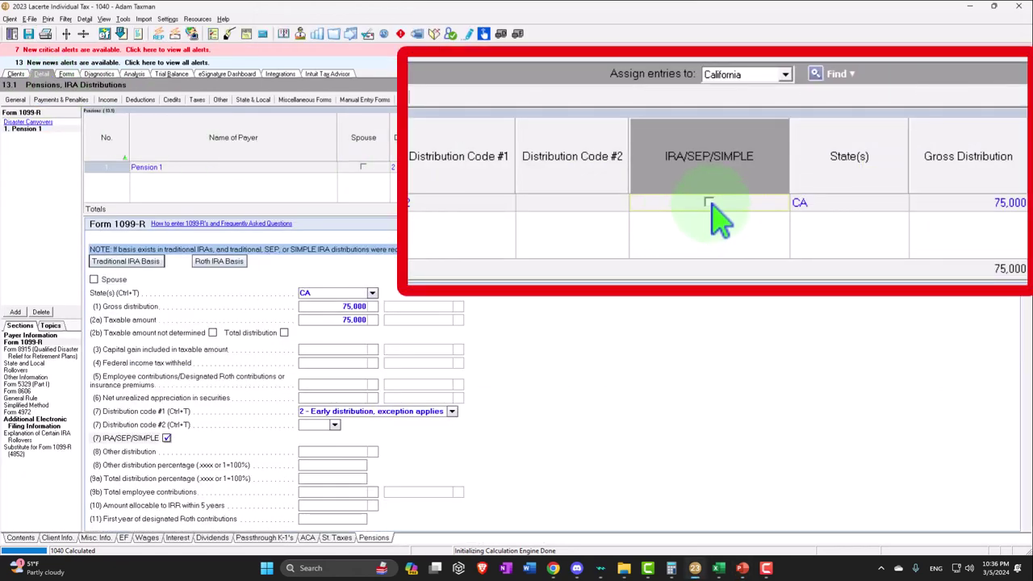
left_click(68, 75)
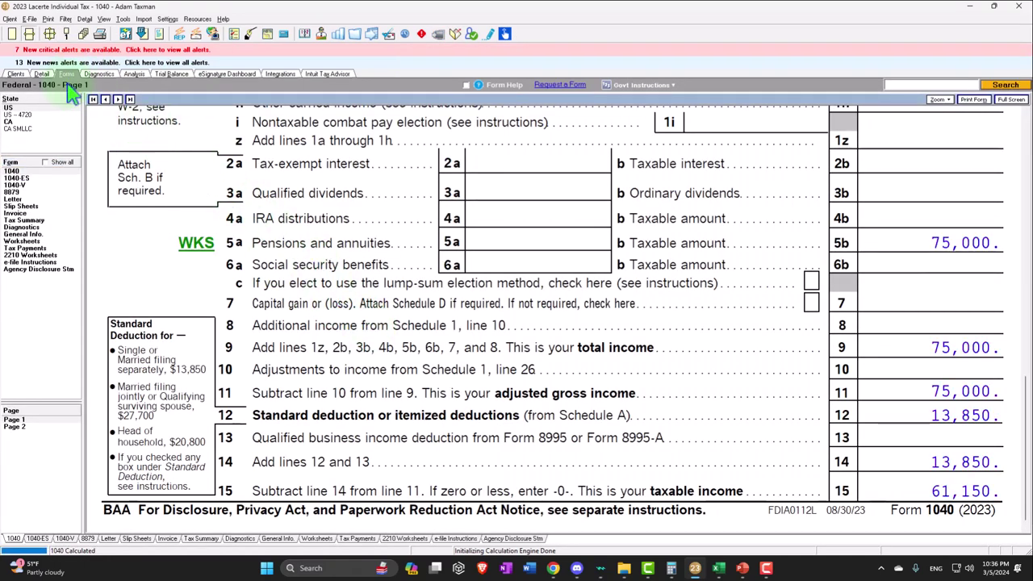
Set Distribution Code #1 of Pension 1 to G - Direct rollover and rollover contribution in the pension input
left_click(43, 74)
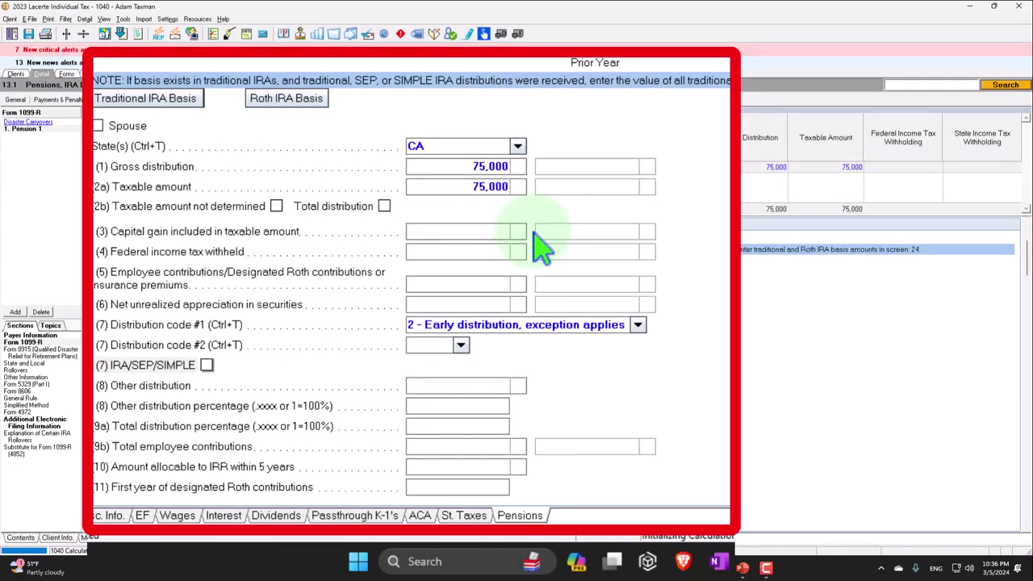
left_click(478, 167)
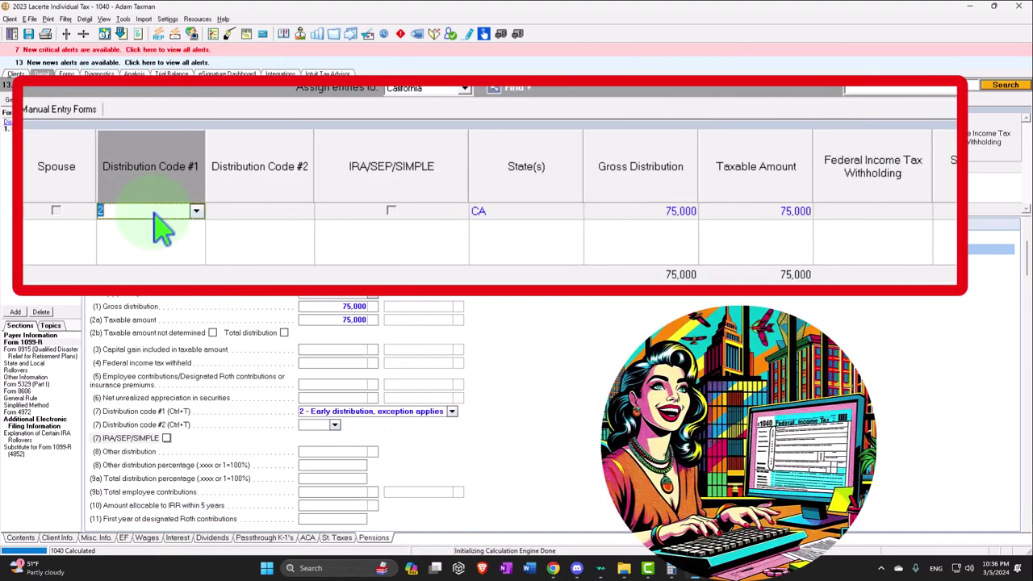
type("G")
key("Tab")
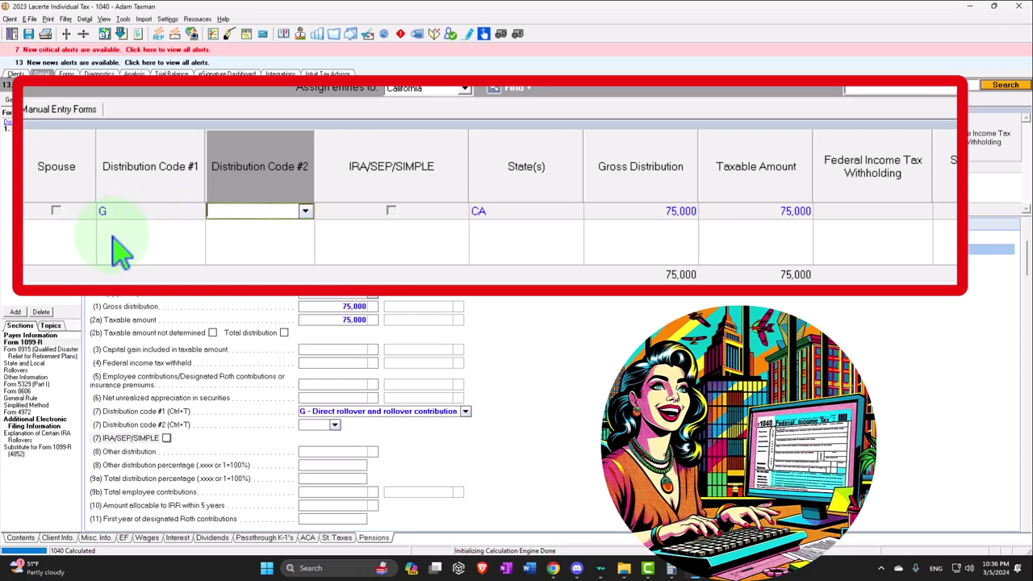
Set the taxable amount of Pension 1 to 0 and check the rollover reporting on page 1 of Form 1040
left_click(634, 228)
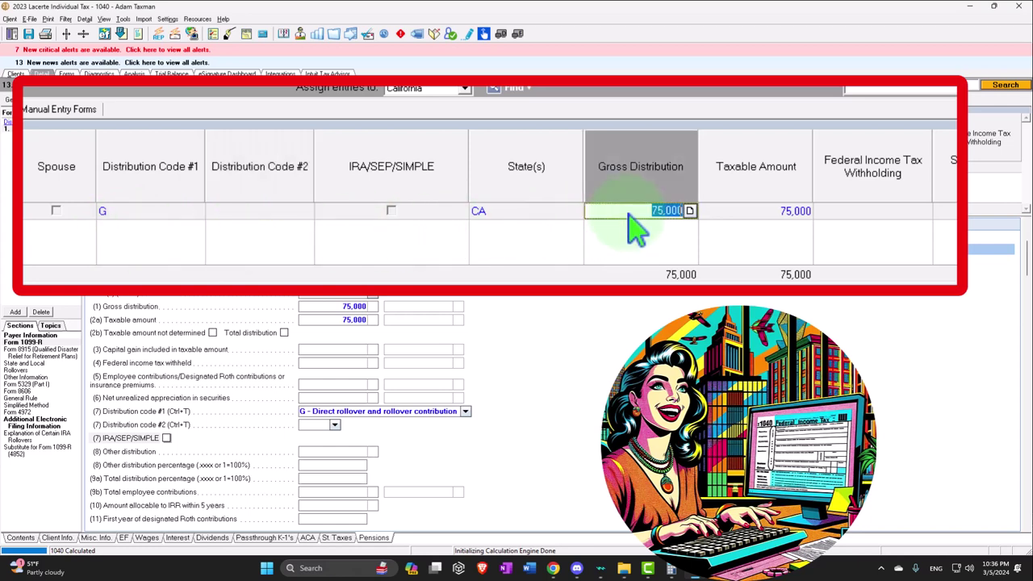
left_click(755, 210)
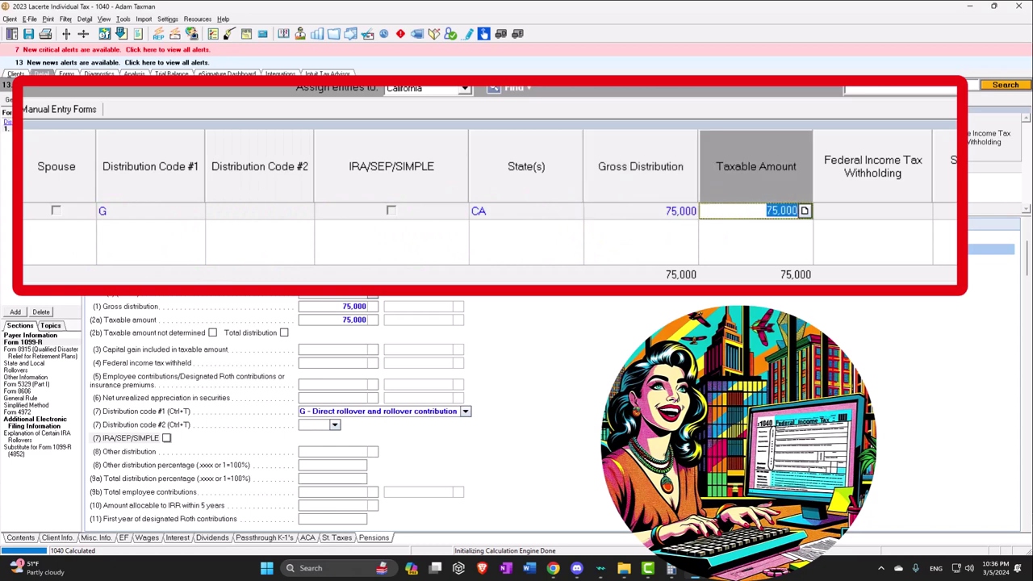
type("0")
key("Tab")
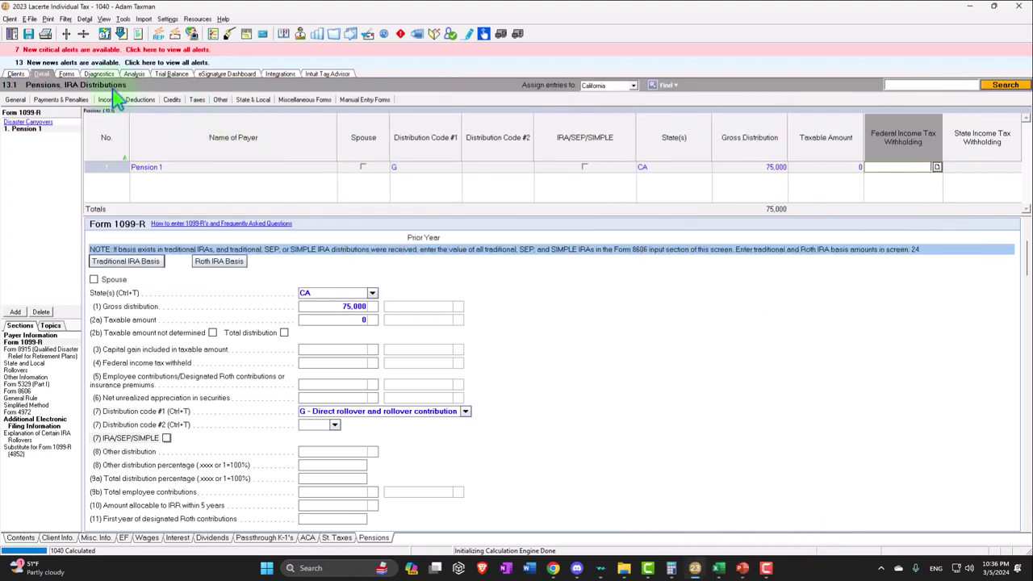
left_click(68, 74)
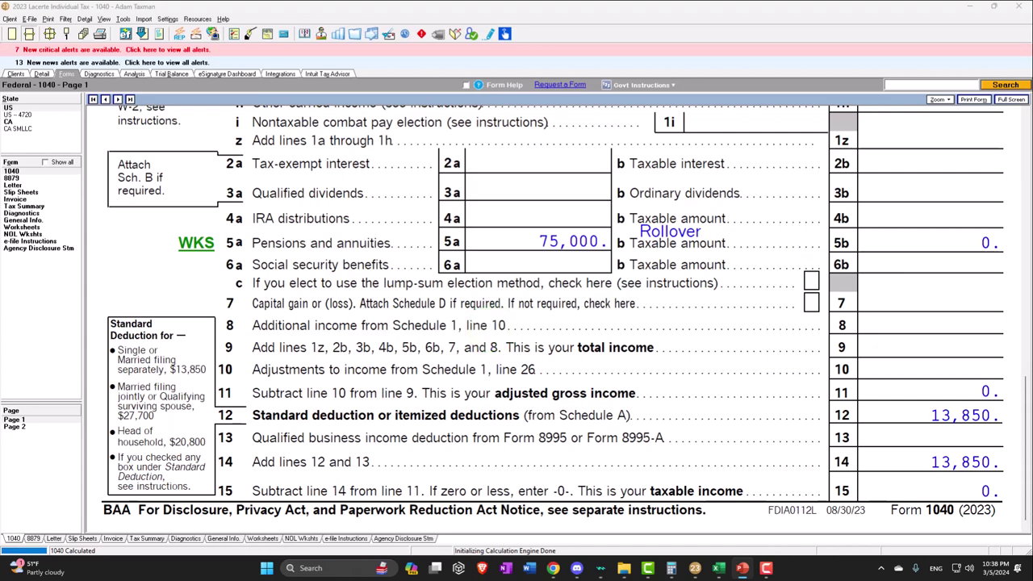
Switch to the PowerPoint presentation and examine the distribution code and IRA/SEP/SIMPLE boxes on the Form 1099-R slide
key("alt+Tab")
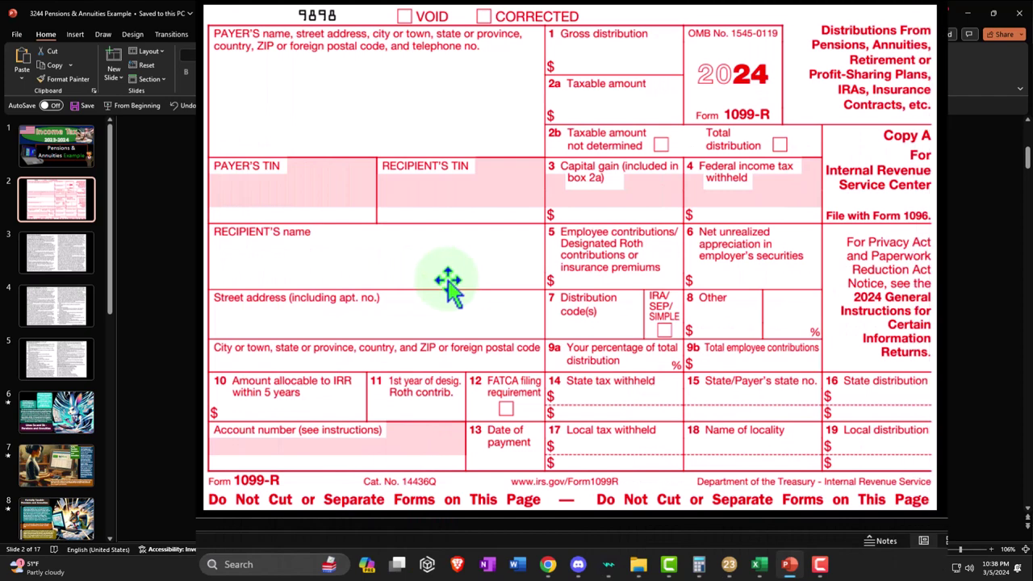
left_click_drag(538, 280, 688, 338)
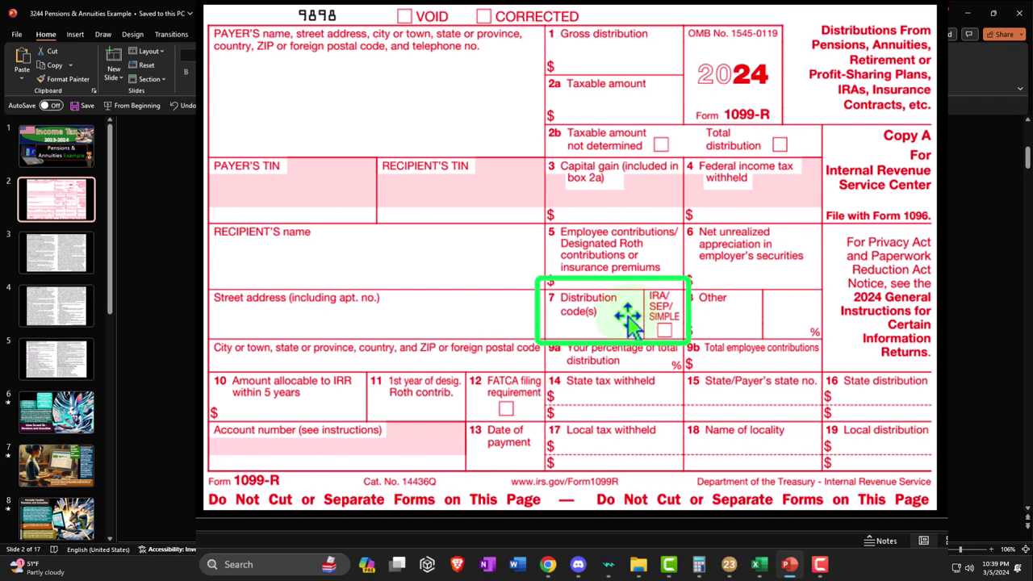
key("Escape")
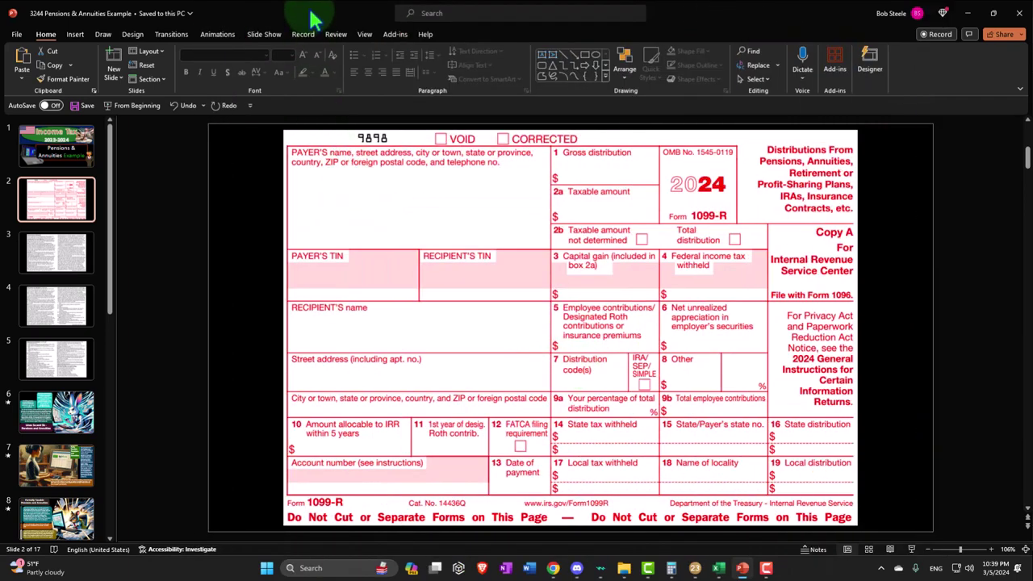
Return to Lacerte and review page 1 of Form 1040 from the filing status down to the pensions and annuities line
key("alt+Tab")
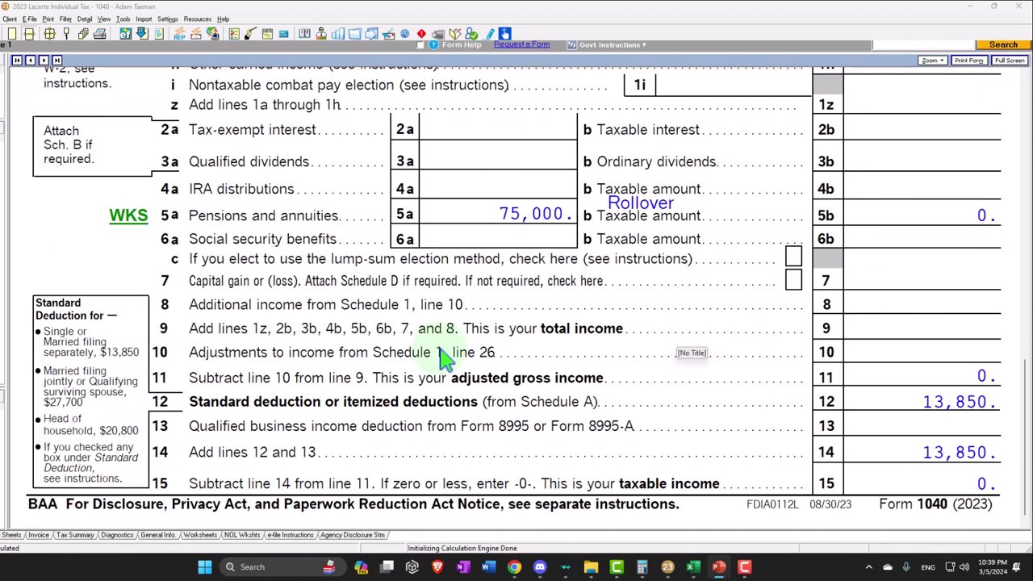
scroll(444, 356, "up", 10)
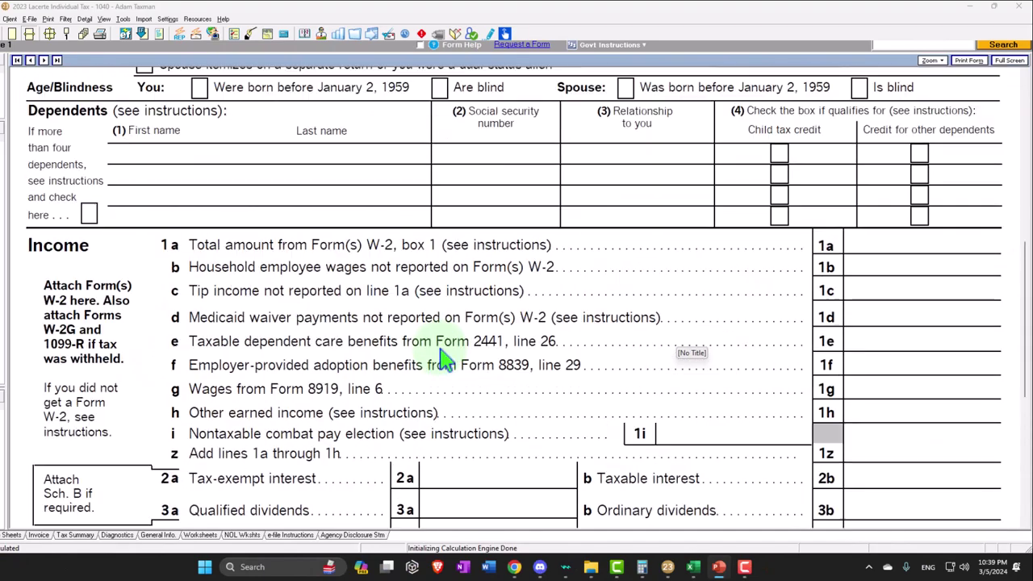
scroll(444, 357, "up", 3)
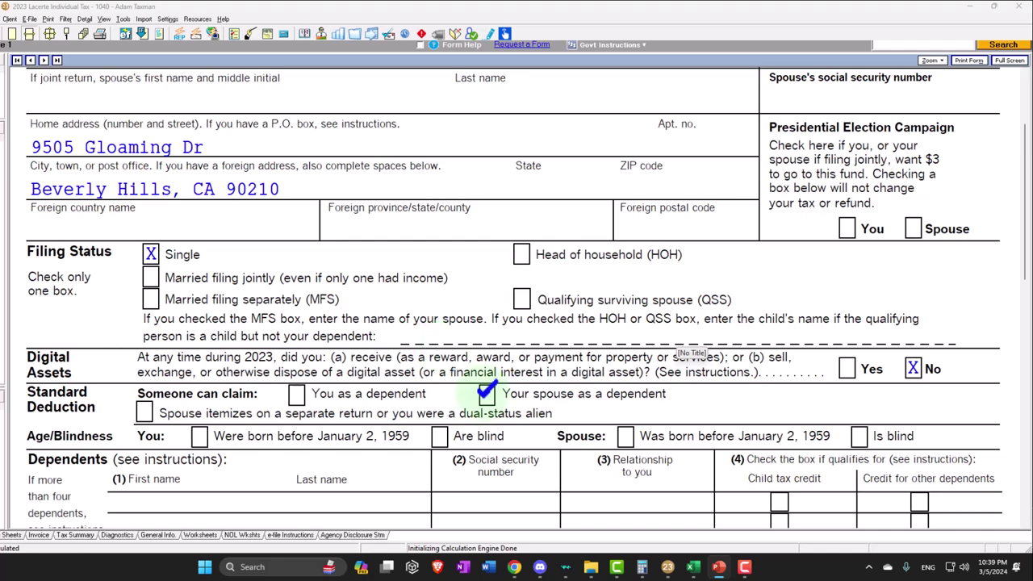
scroll(485, 393, "down", 10)
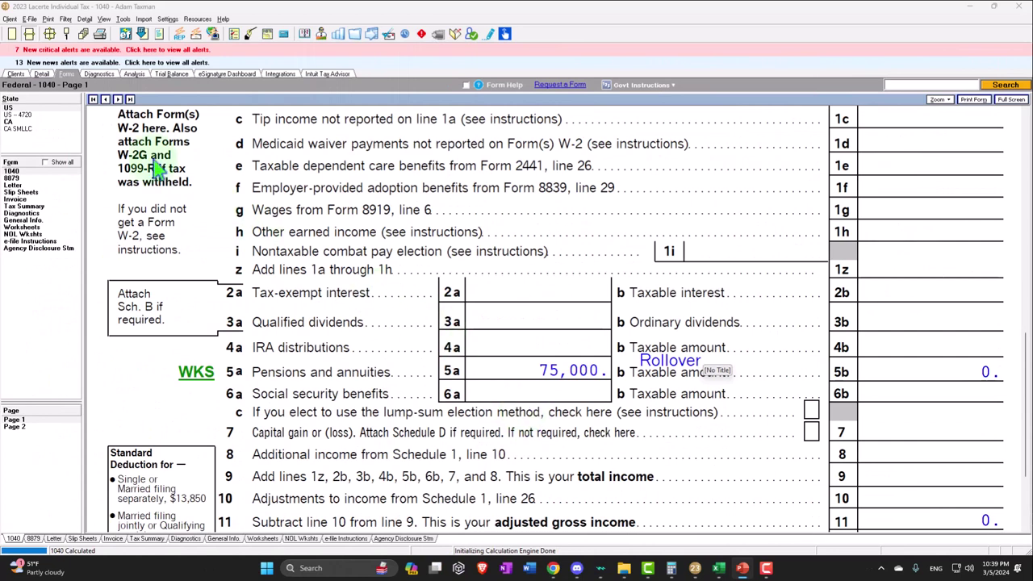
Examine the available Distribution Code #1 options for Pension 1 in the pension input, including those beyond G
left_click(41, 75)
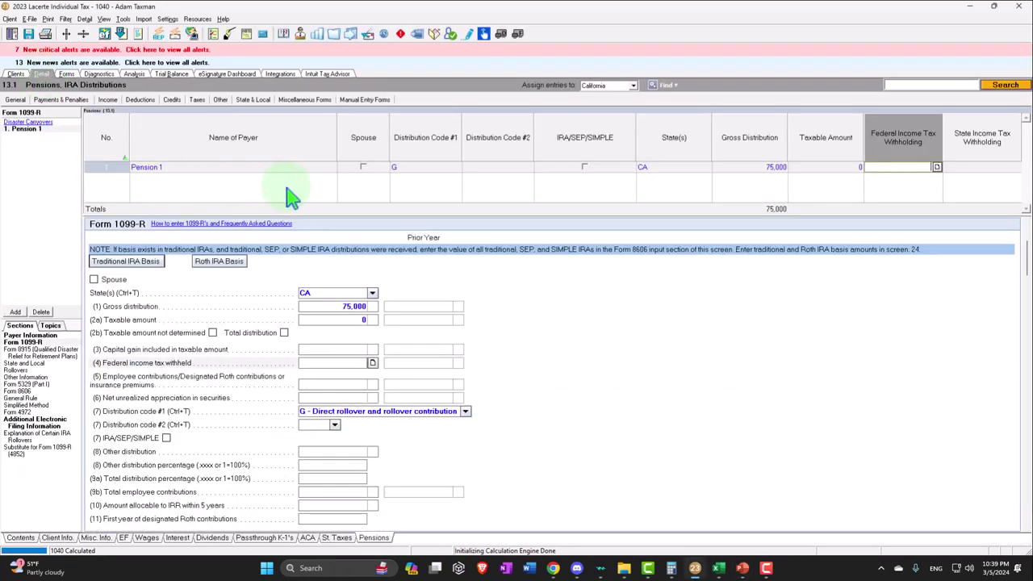
left_click(456, 169)
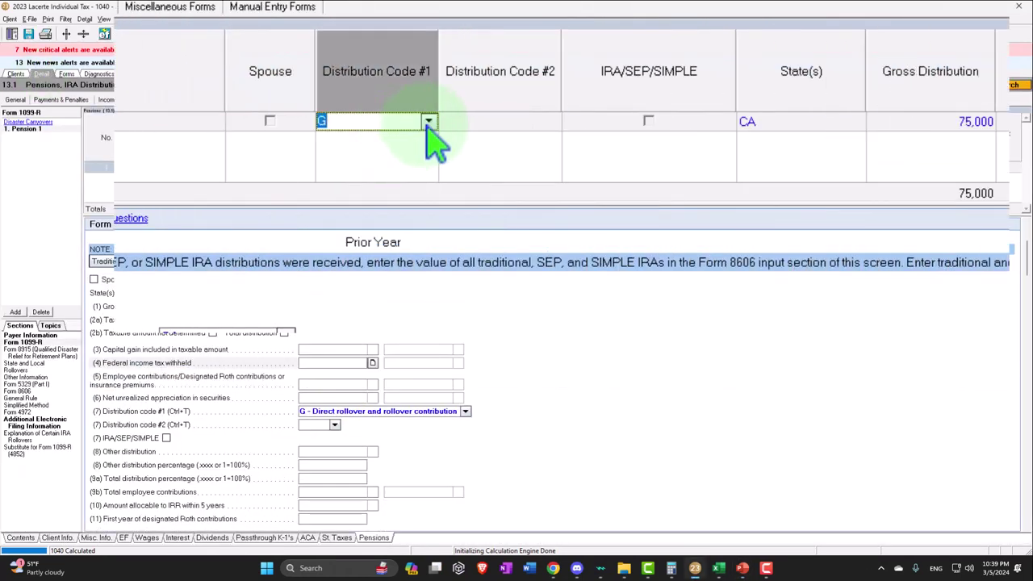
left_click(427, 124)
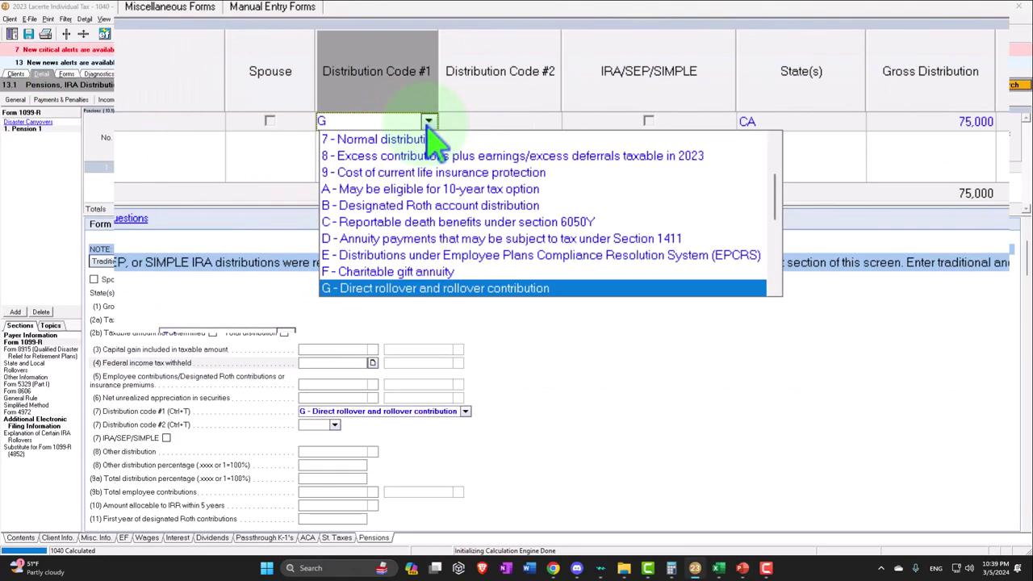
scroll(436, 196, "down", 1)
scroll(440, 209, "down", 1)
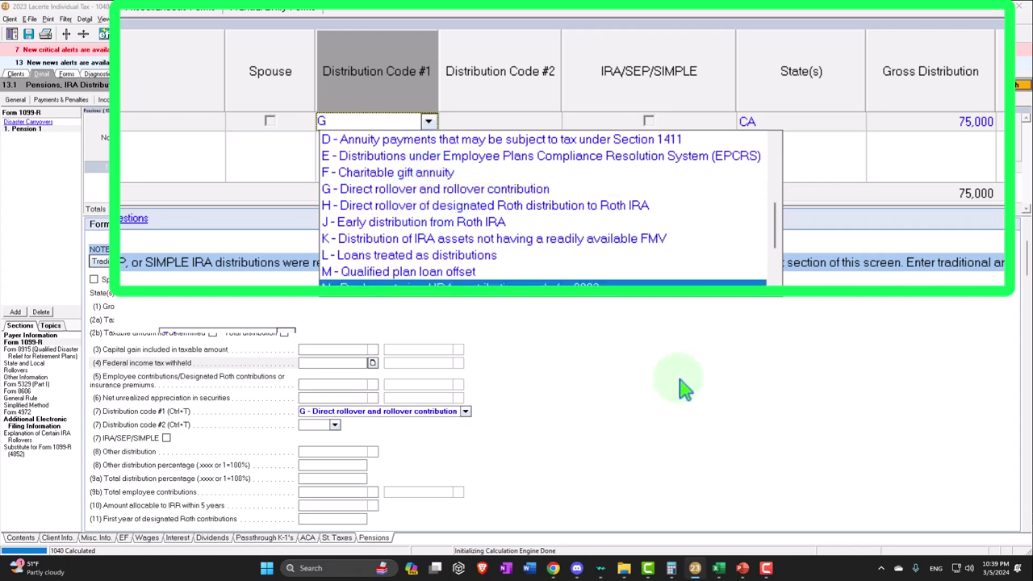
left_click(773, 351)
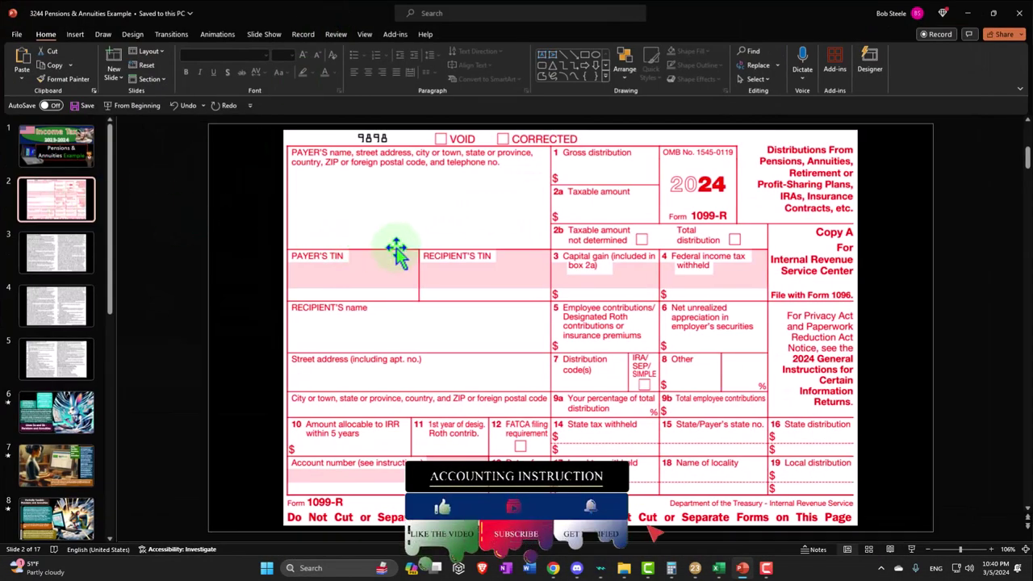
Review the 1099-R Instructions for Recipient slides in PowerPoint, through the continued list of distribution codes on slide 5
left_click(69, 262)
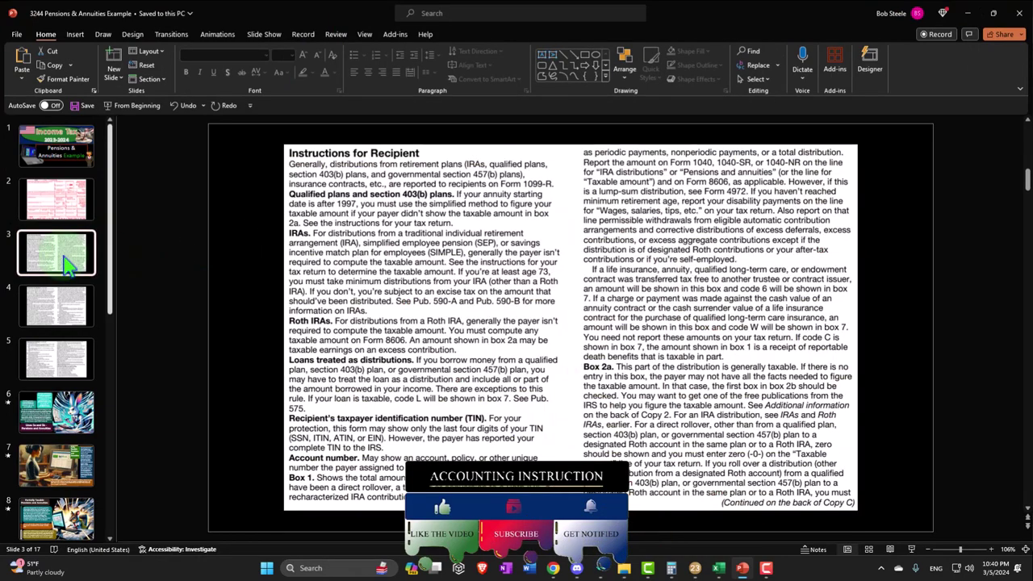
key("Down")
key("Down")
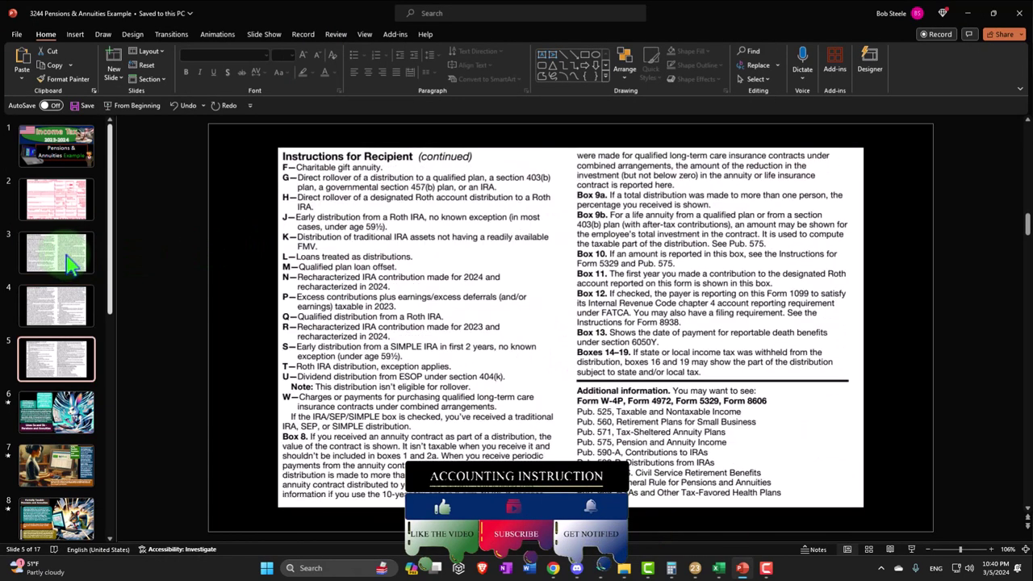